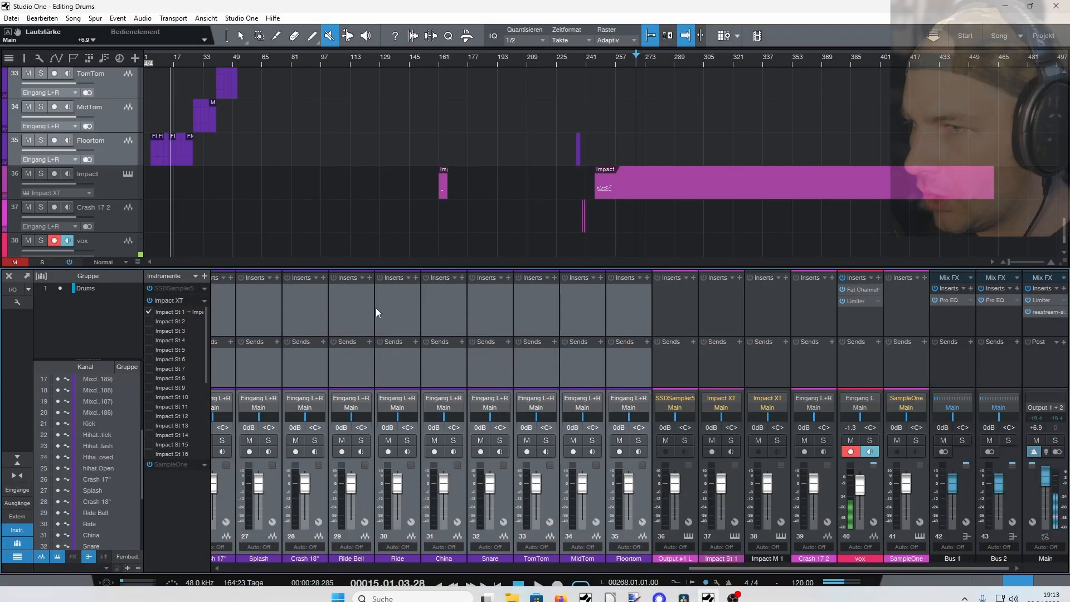
# Hide the mixer and switch to the Arrow tool, clearing the current event selection in the drum tracks
pyautogui.scroll(5, 246, 147)
pyautogui.scroll(4, 238, 164)
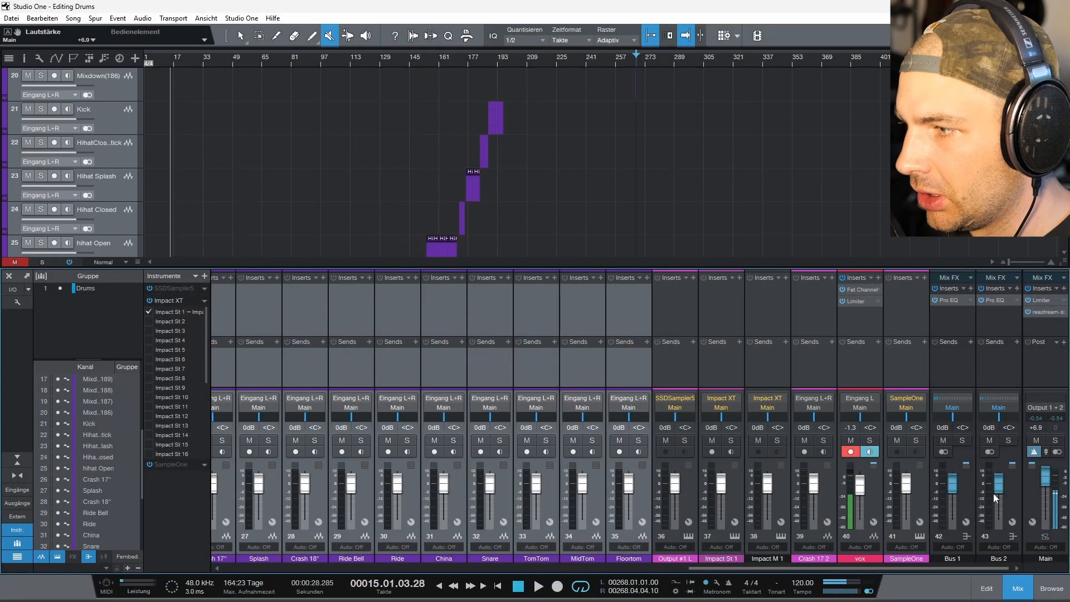
pyautogui.click(1017, 589)
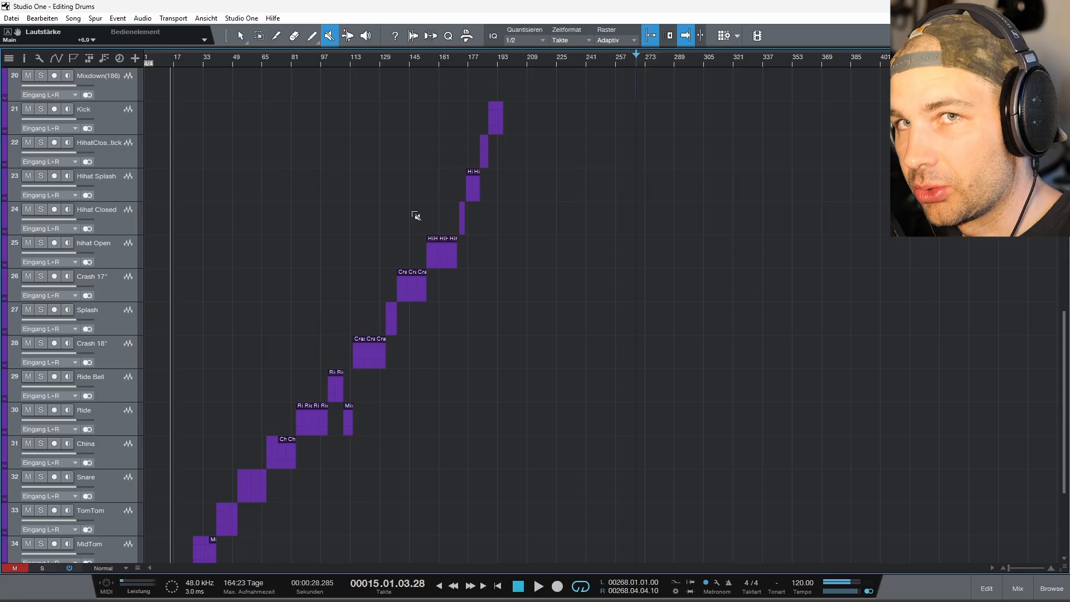
pyautogui.scroll(12, 316, 207)
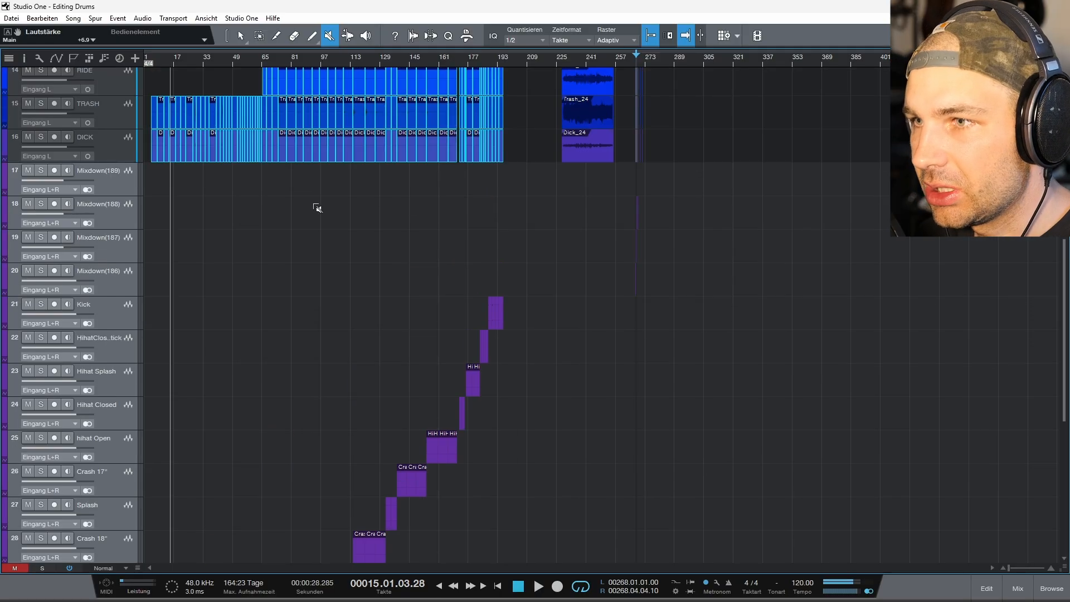
pyautogui.scroll(1, 317, 208)
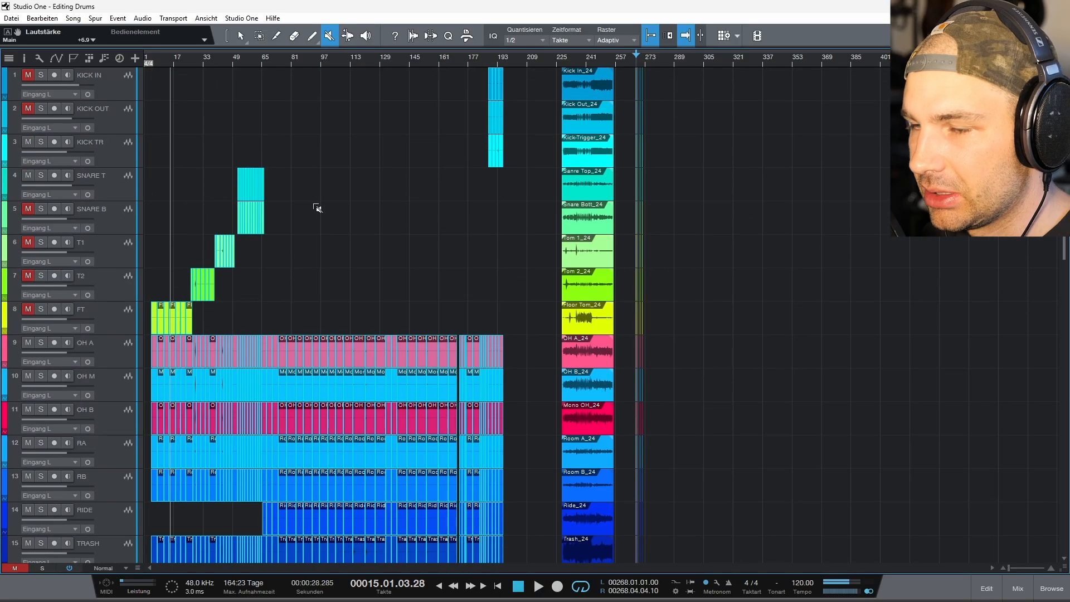
pyautogui.click(238, 36)
pyautogui.click(319, 292)
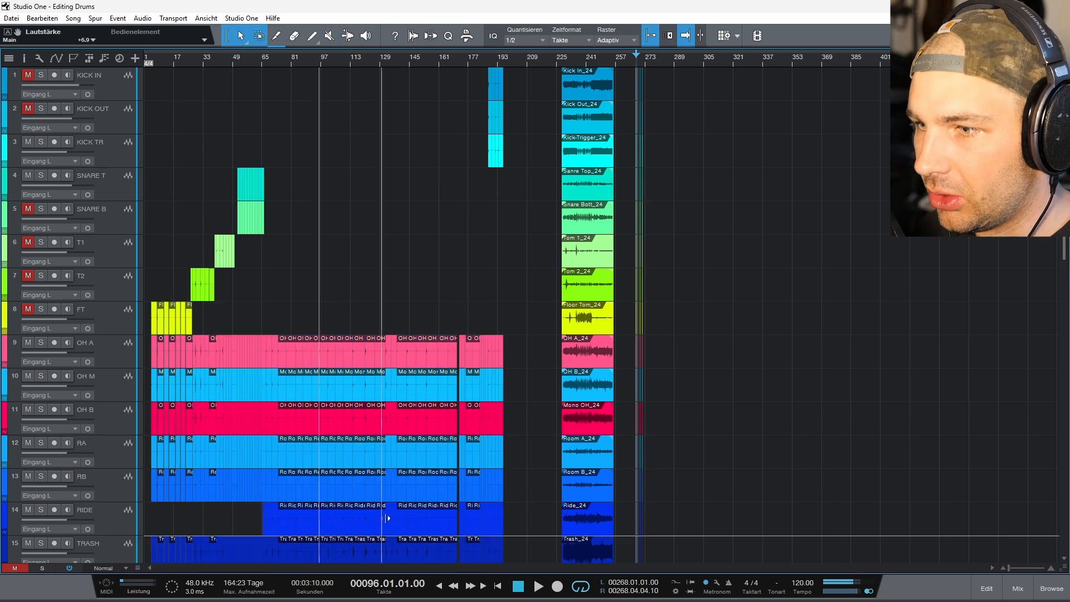
# Examine the sliced drum tracks and place the playhead in bar 4, just before the first floor tom hits
pyautogui.scroll(-5, 387, 390)
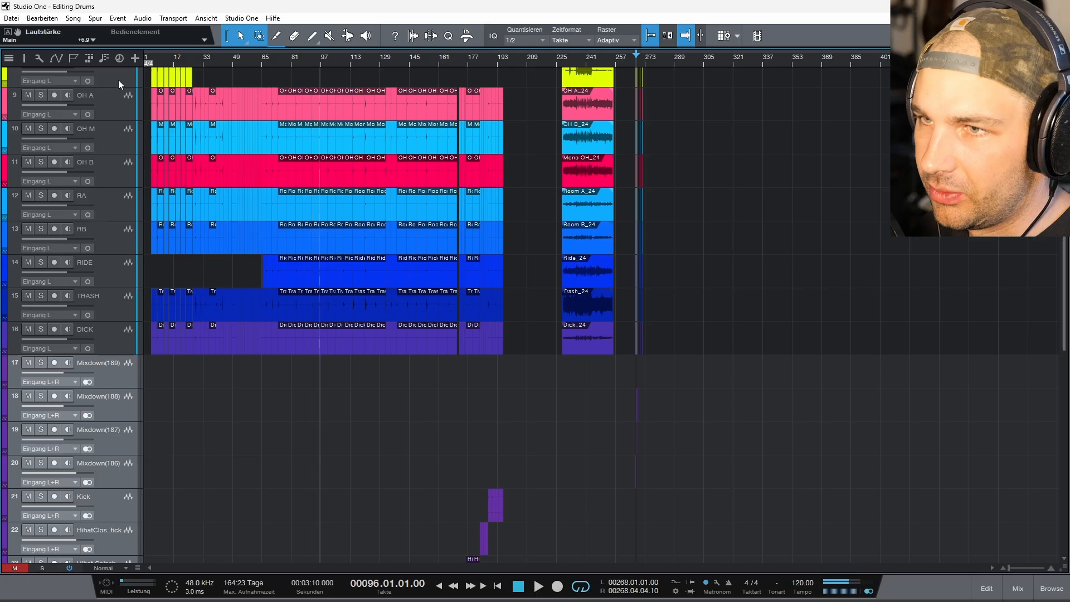
pyautogui.scroll(5, 150, 63)
pyautogui.scroll(6, 179, 187)
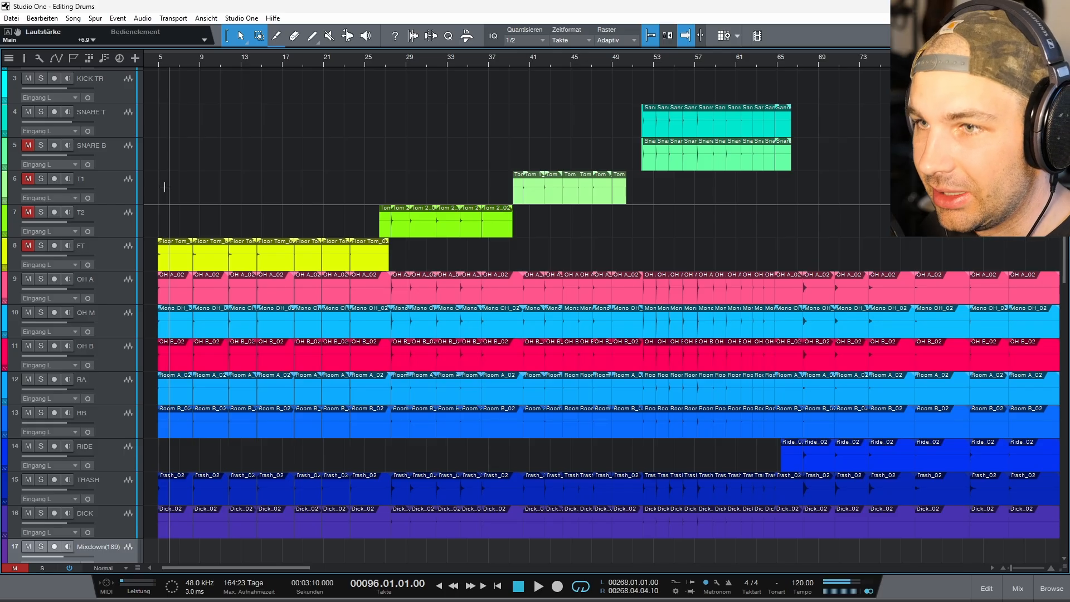
pyautogui.scroll(3, 153, 64)
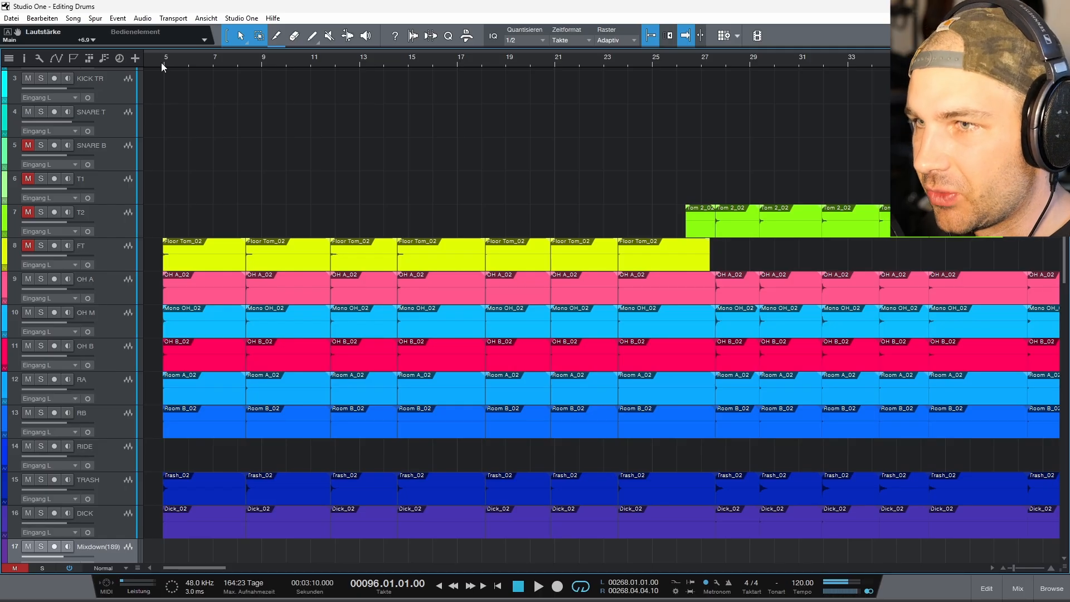
pyautogui.moveTo(196, 568); pyautogui.dragTo(190, 569)
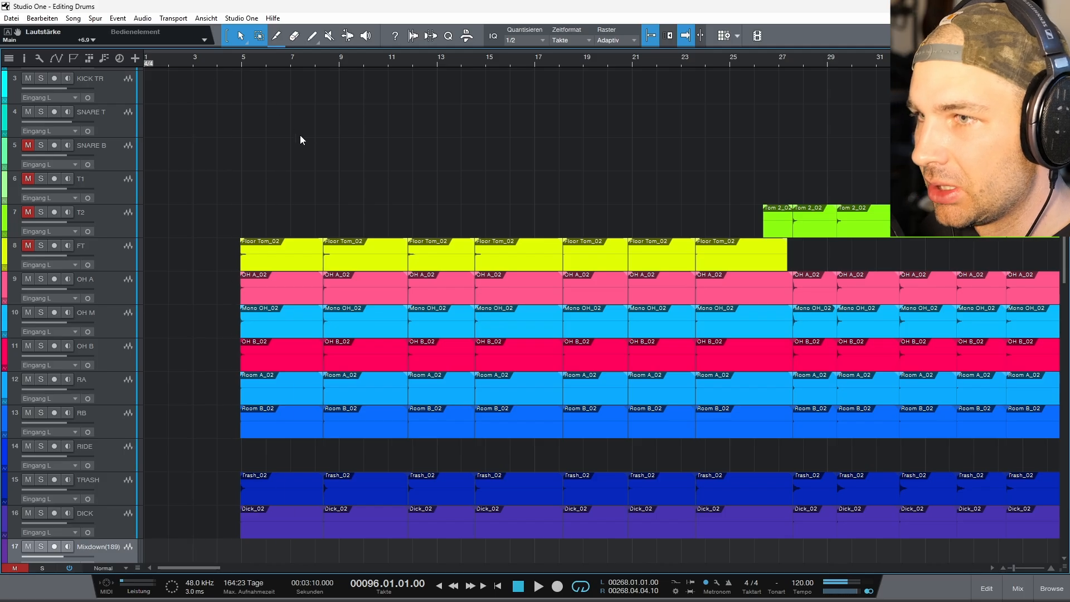
pyautogui.scroll(-2, 226, 60)
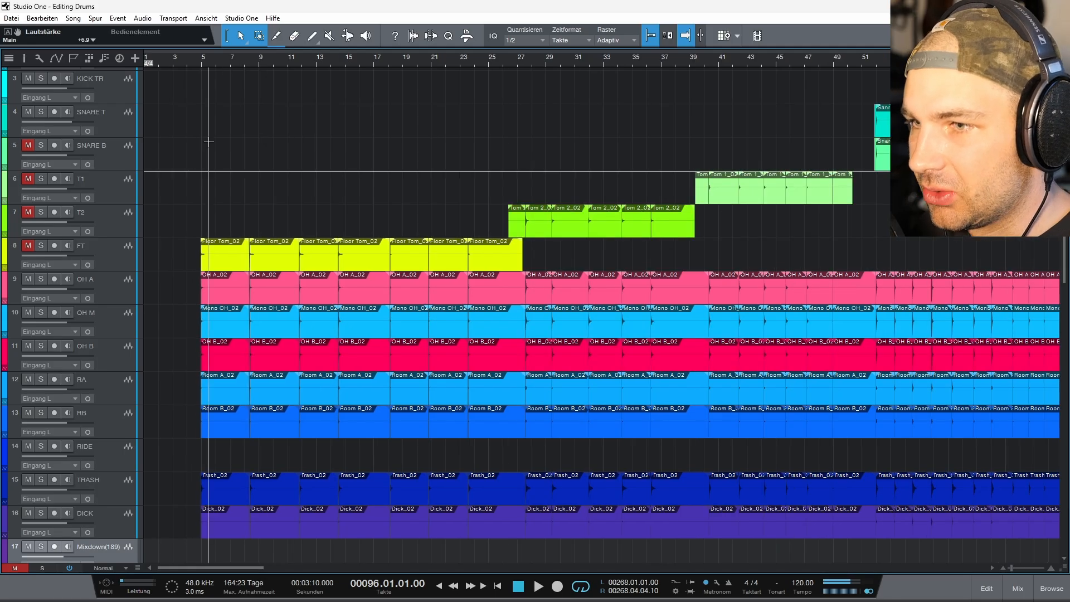
pyautogui.scroll(-1, 208, 142)
pyautogui.scroll(3, 208, 142)
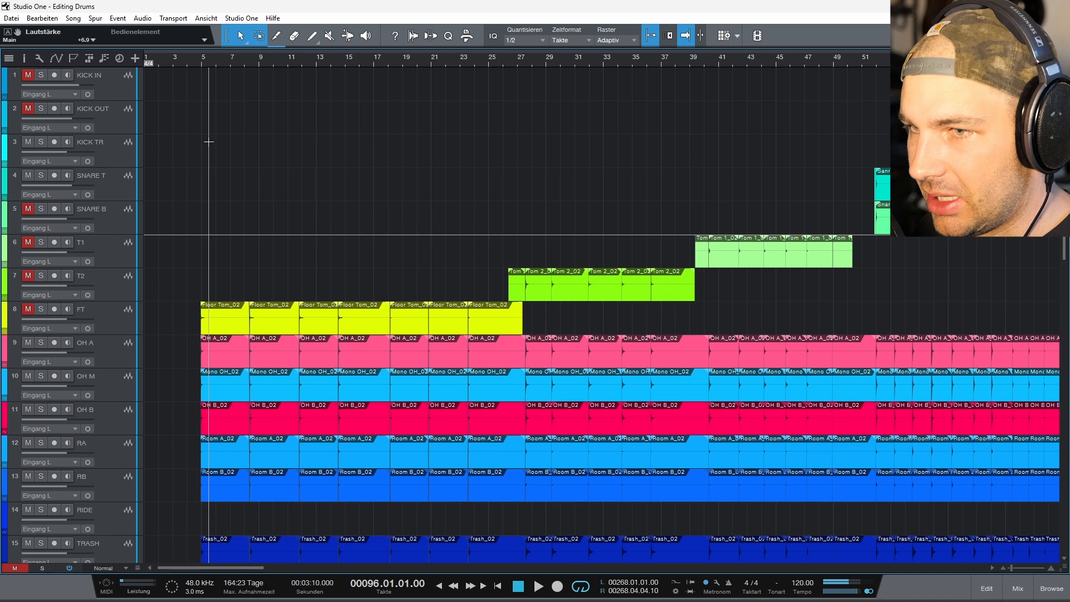
pyautogui.click(192, 62)
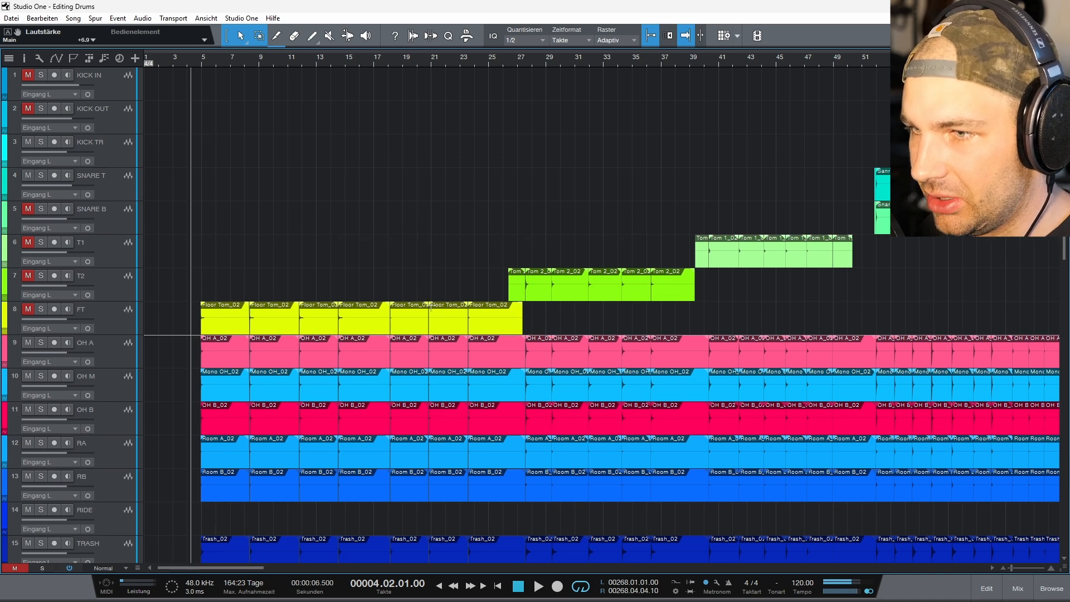
# Select all floor tom hit slices across the FT to DICK tracks, unmute the FT track and play the hits back
pyautogui.moveTo(183, 284); pyautogui.dragTo(496, 474)
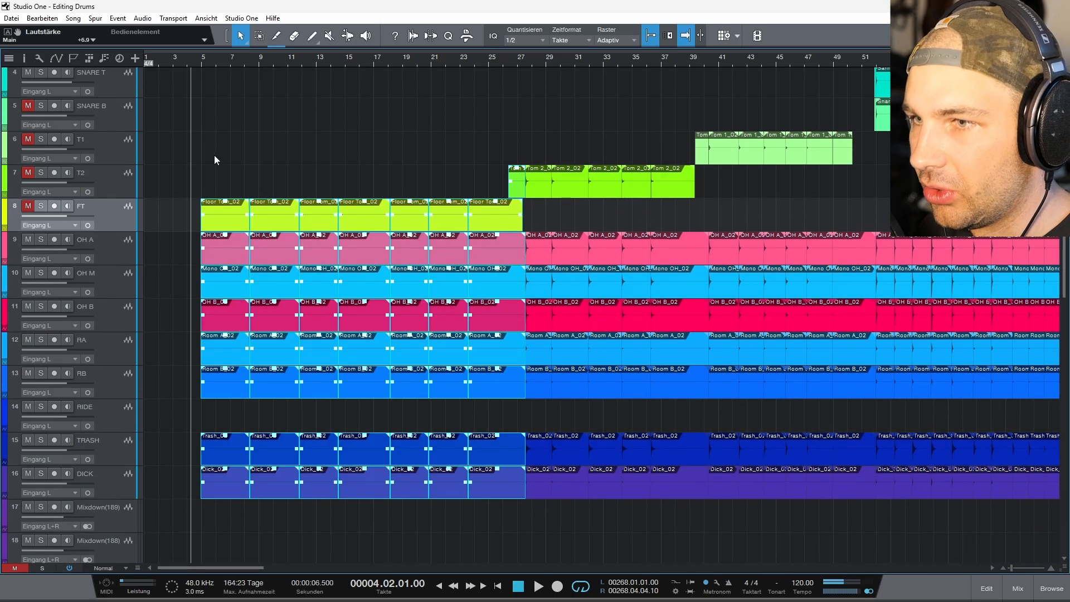
pyautogui.press('space')
pyautogui.click(28, 206)
pyautogui.click(243, 66)
pyautogui.click(296, 62)
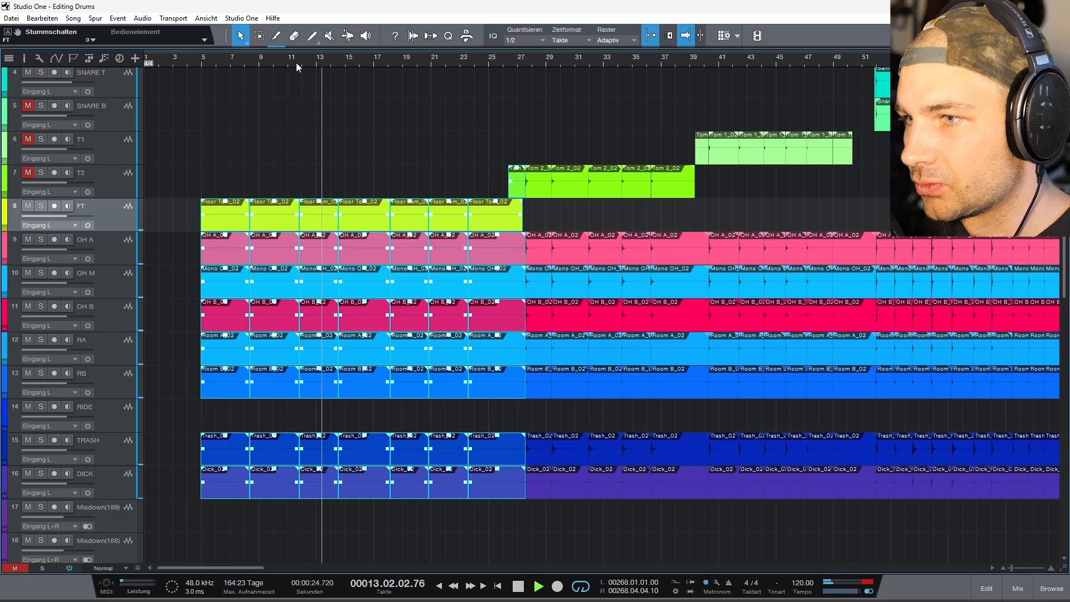
pyautogui.press('space')
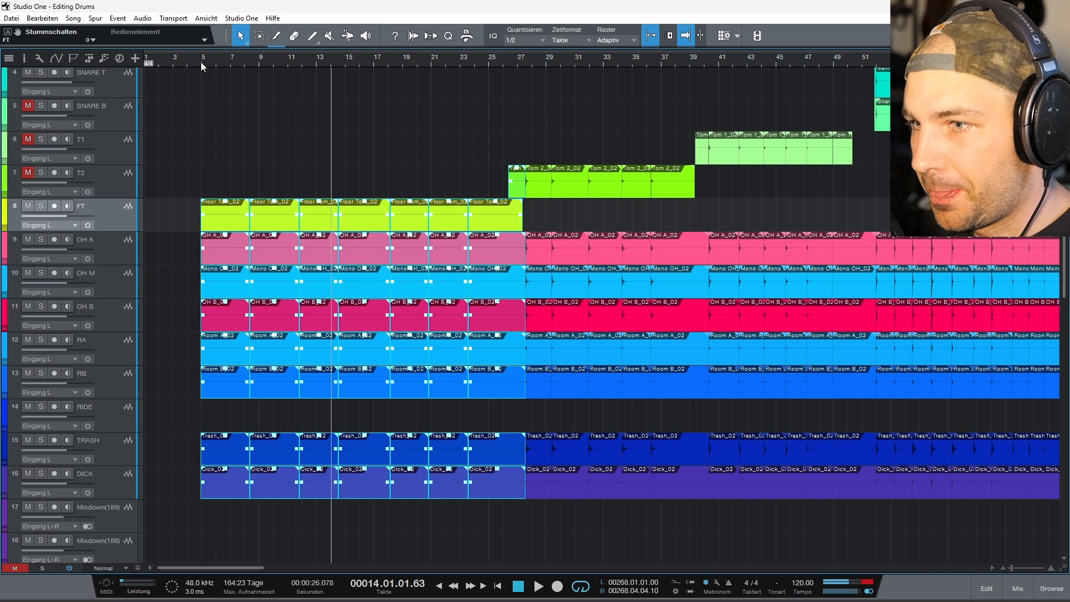
pyautogui.moveTo(249, 568); pyautogui.dragTo(243, 569)
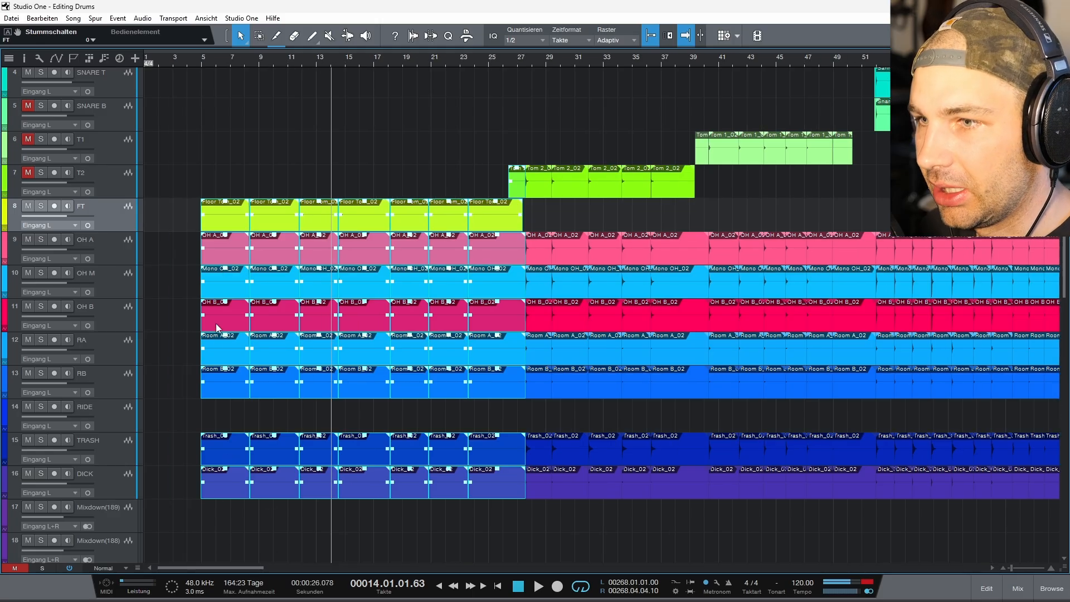
# Select only the first floor tom hit's slices across tracks FT to DICK and create a mix of the selection
pyautogui.click(173, 215)
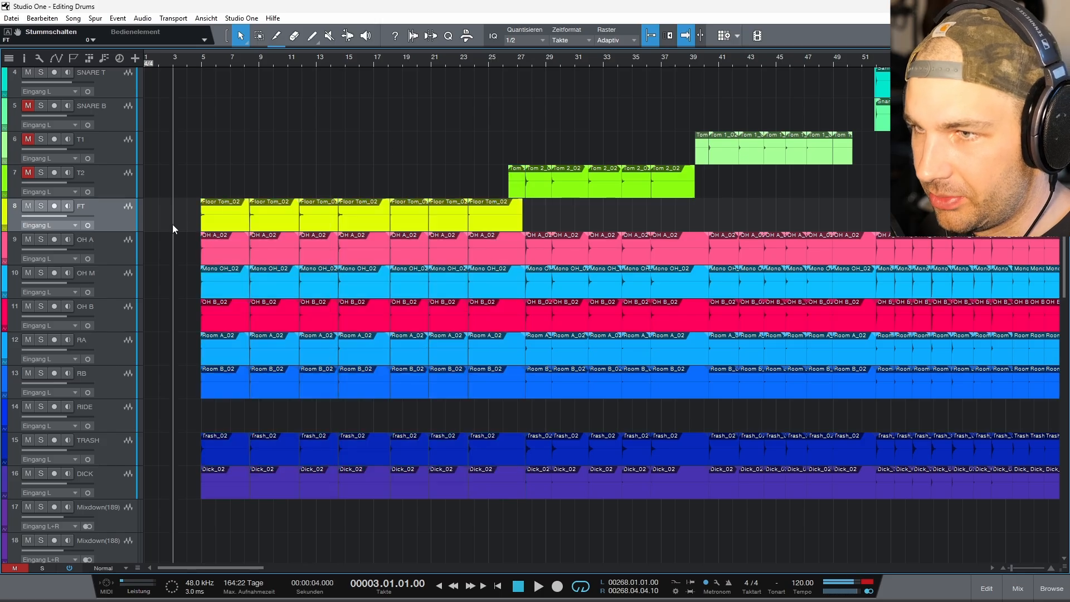
pyautogui.moveTo(190, 217); pyautogui.dragTo(226, 475)
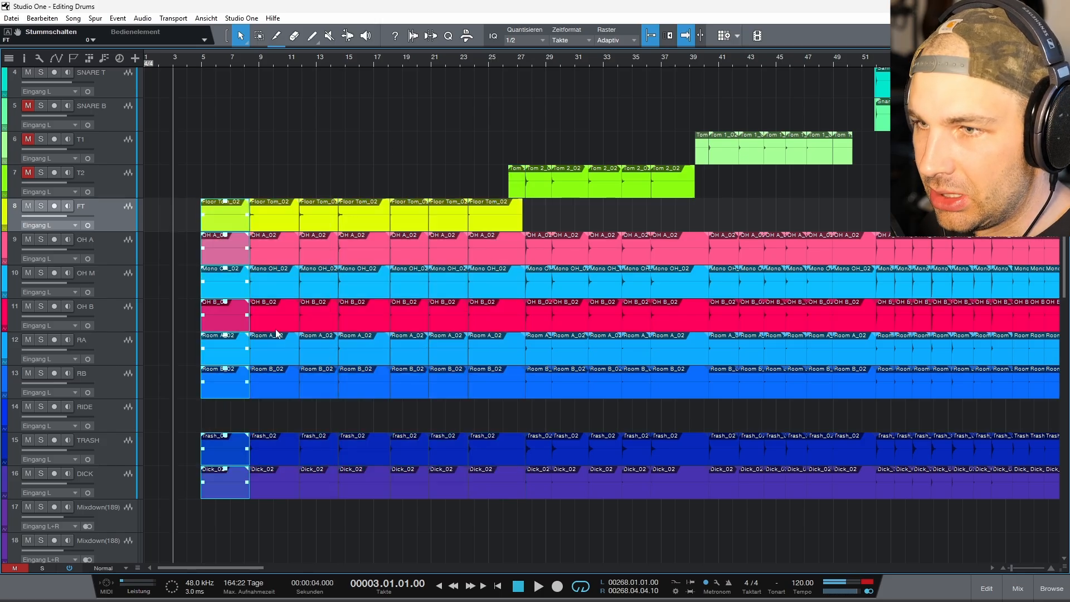
pyautogui.rightClick(231, 296)
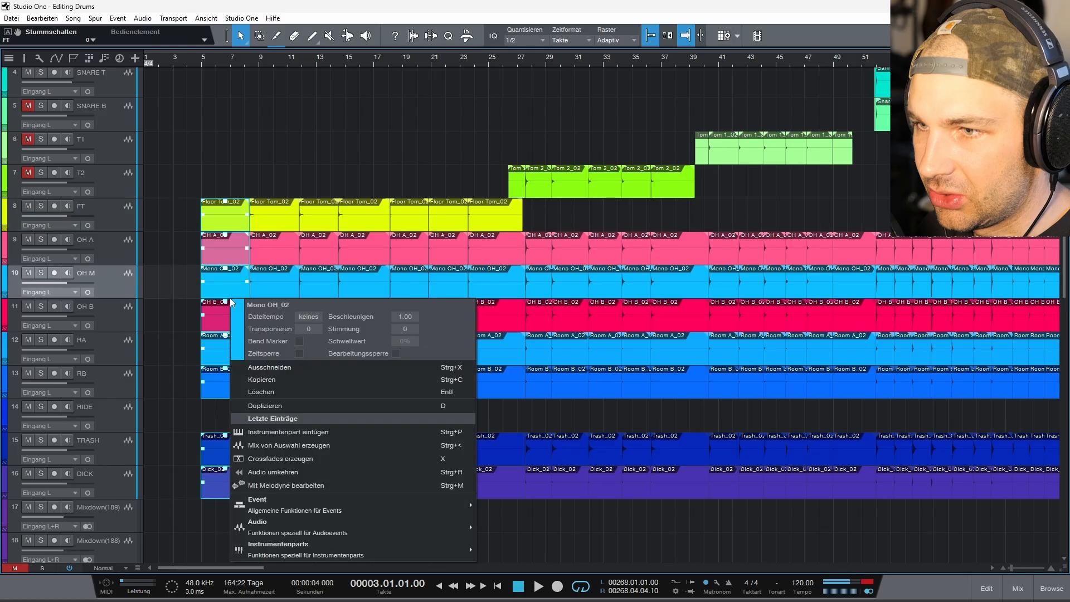
pyautogui.click(280, 444)
pyautogui.scroll(-3, 209, 388)
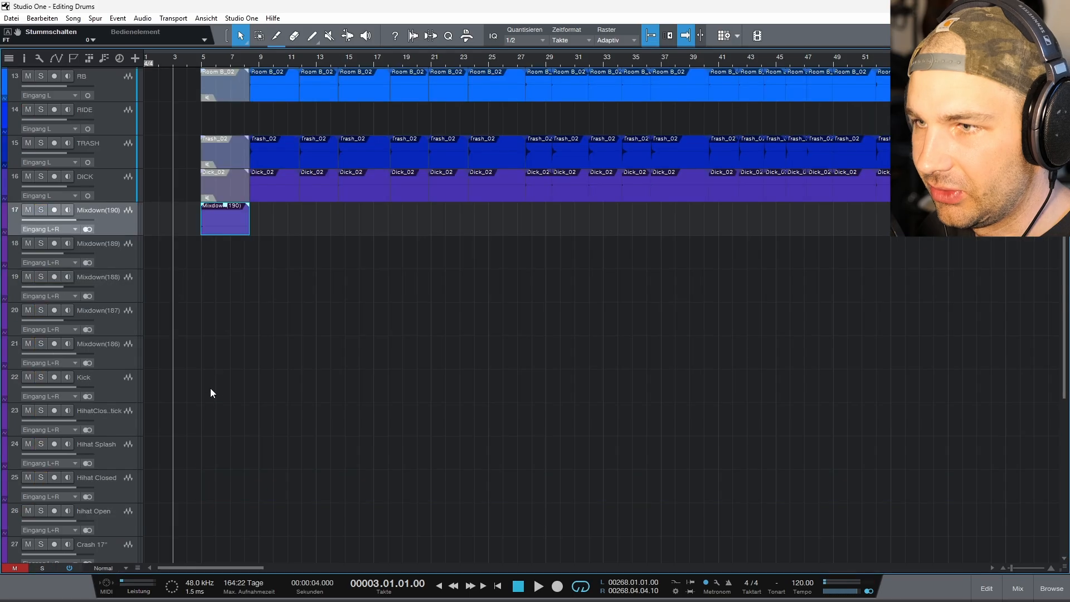
# Open the selection export for the new floor tom mixdown event and cancel it without saving the Wave file
pyautogui.rightClick(225, 225)
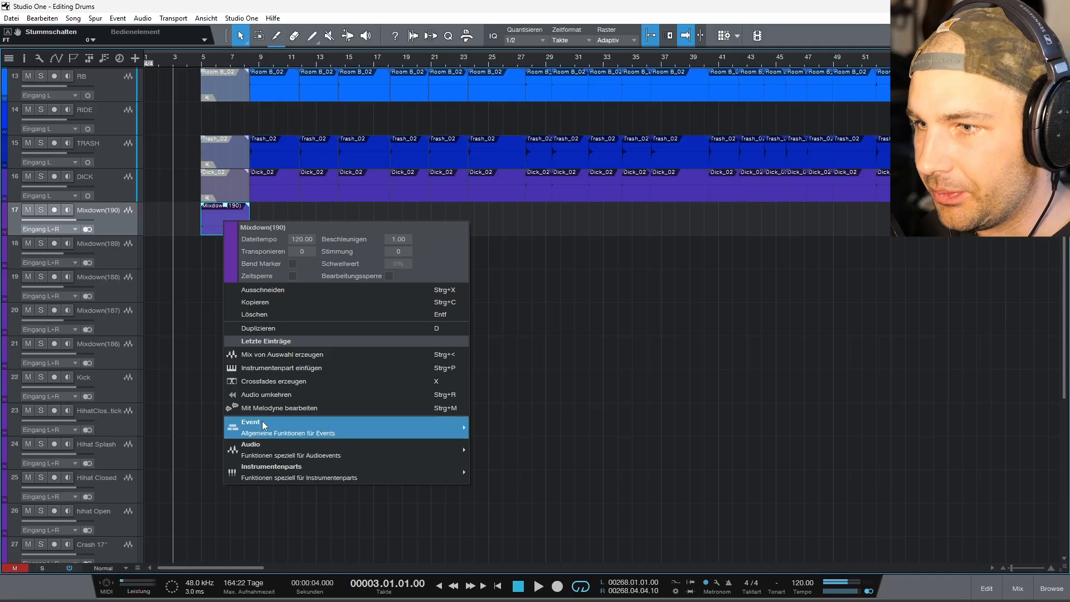
pyautogui.moveTo(266, 445)
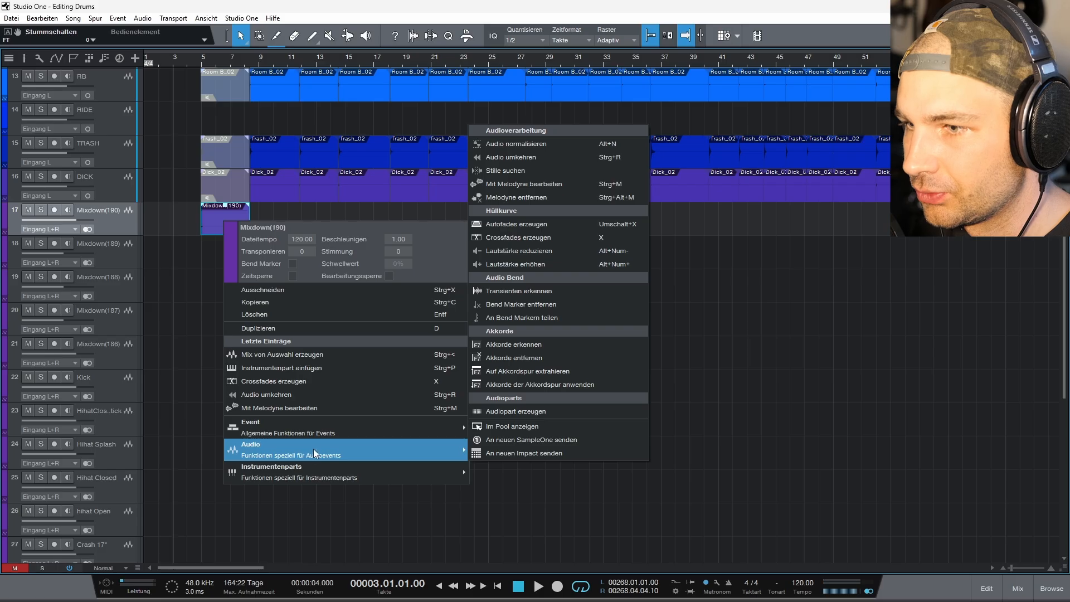
pyautogui.moveTo(314, 436)
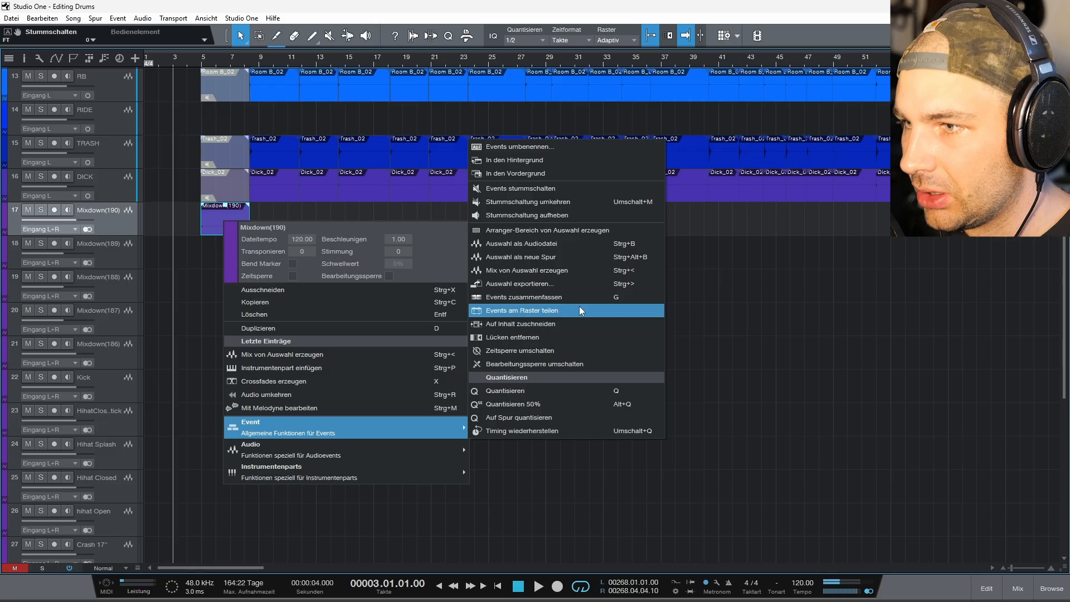
pyautogui.click(577, 287)
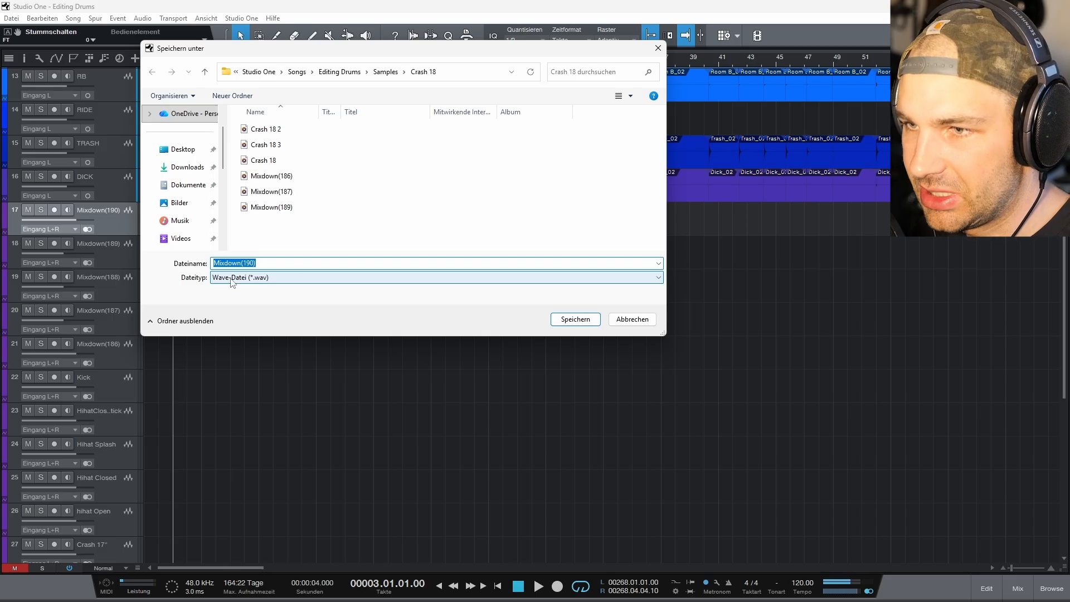
pyautogui.click(635, 320)
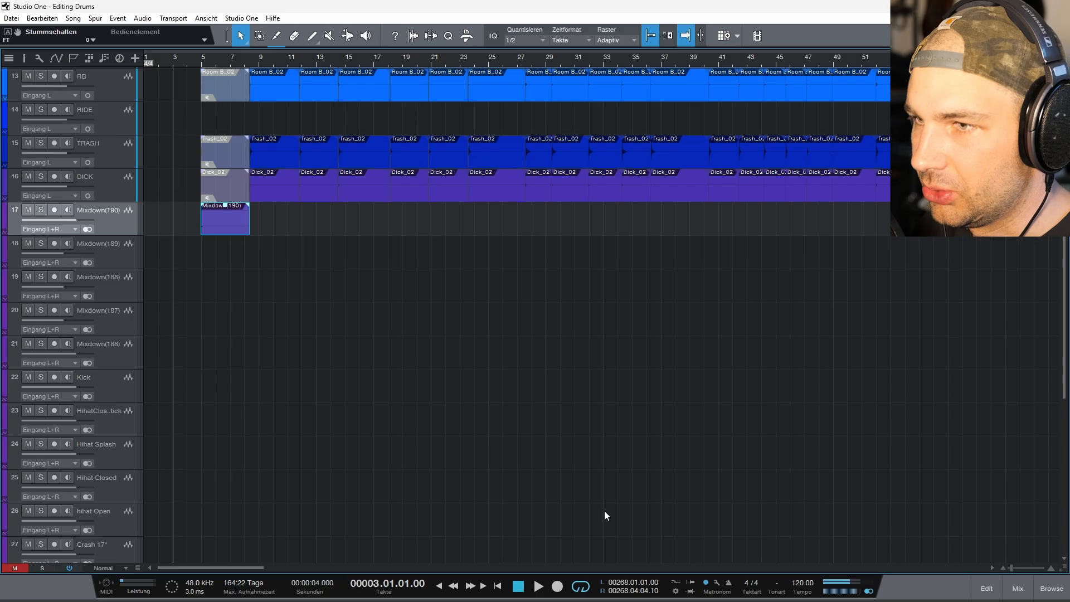
# Examine the rendered sample tracks and mixer channels, and inspect the Impact track's Impact XT pad assignments
pyautogui.scroll(10, 604, 510)
pyautogui.scroll(-5, 436, 408)
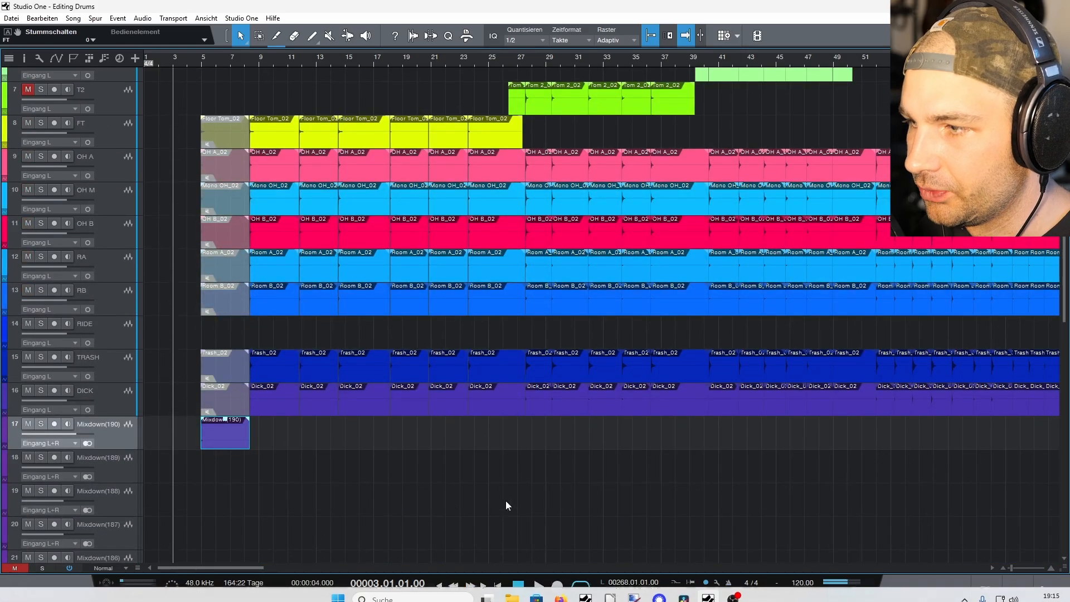
pyautogui.click(1022, 588)
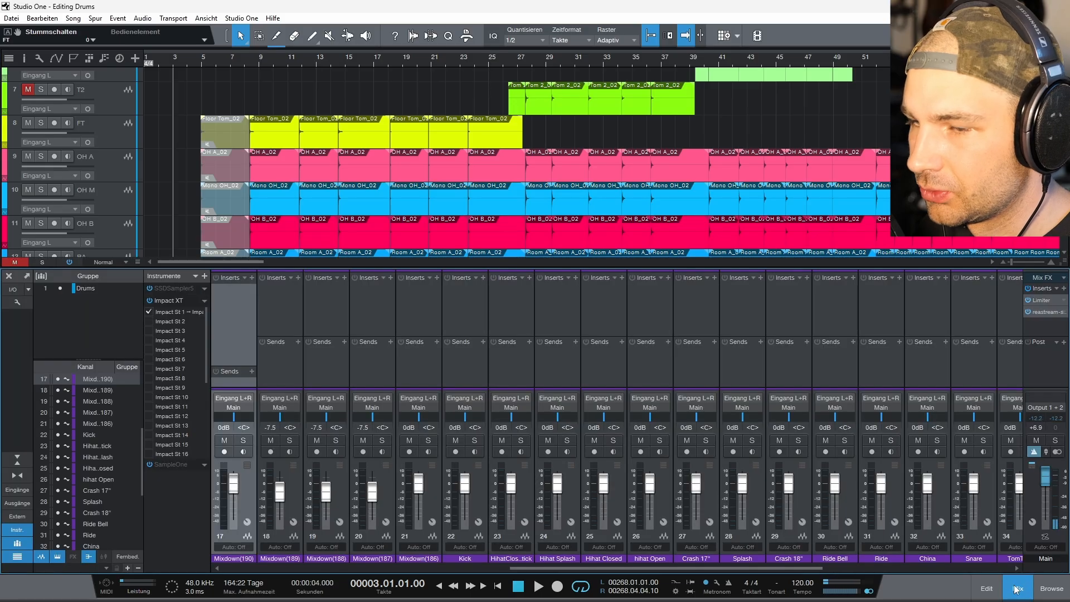
pyautogui.click(1017, 588)
pyautogui.scroll(-15, 353, 412)
pyautogui.scroll(-2, 353, 412)
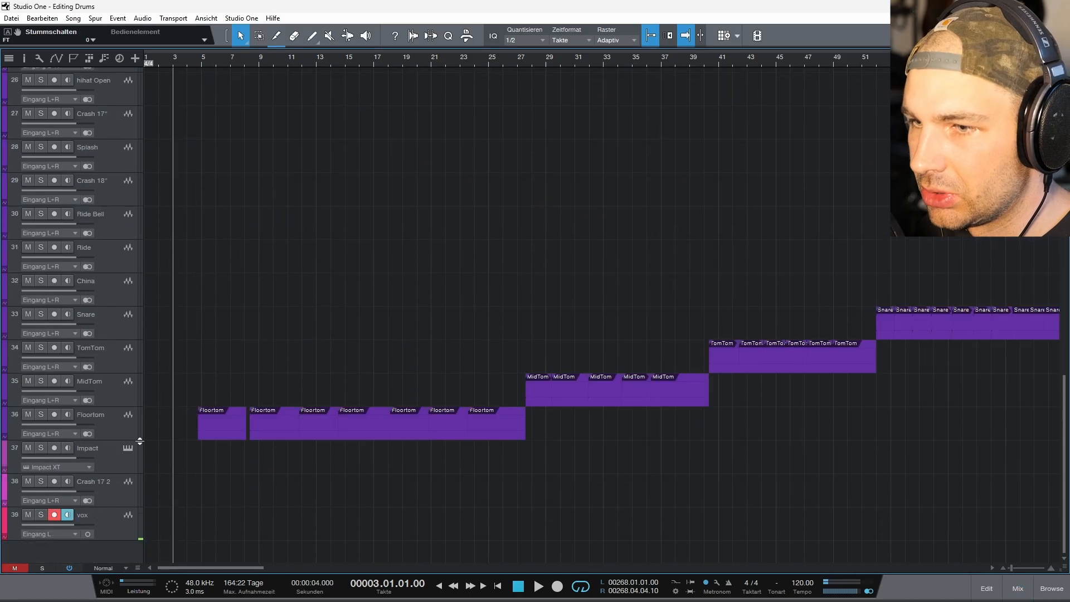
pyautogui.click(128, 447)
pyautogui.moveTo(446, 148); pyautogui.dragTo(423, 102)
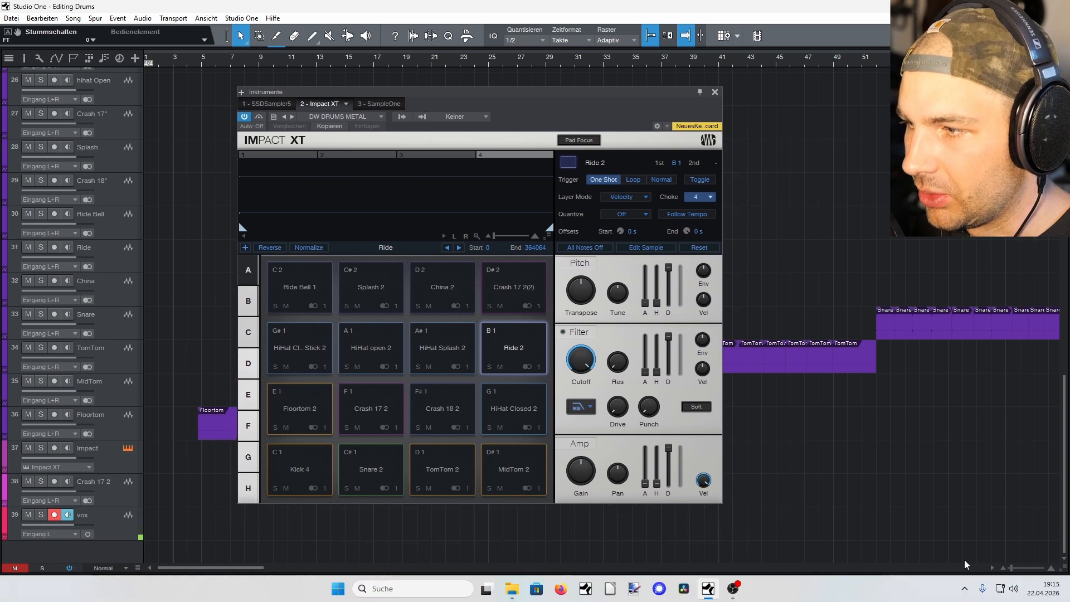
pyautogui.click(1011, 588)
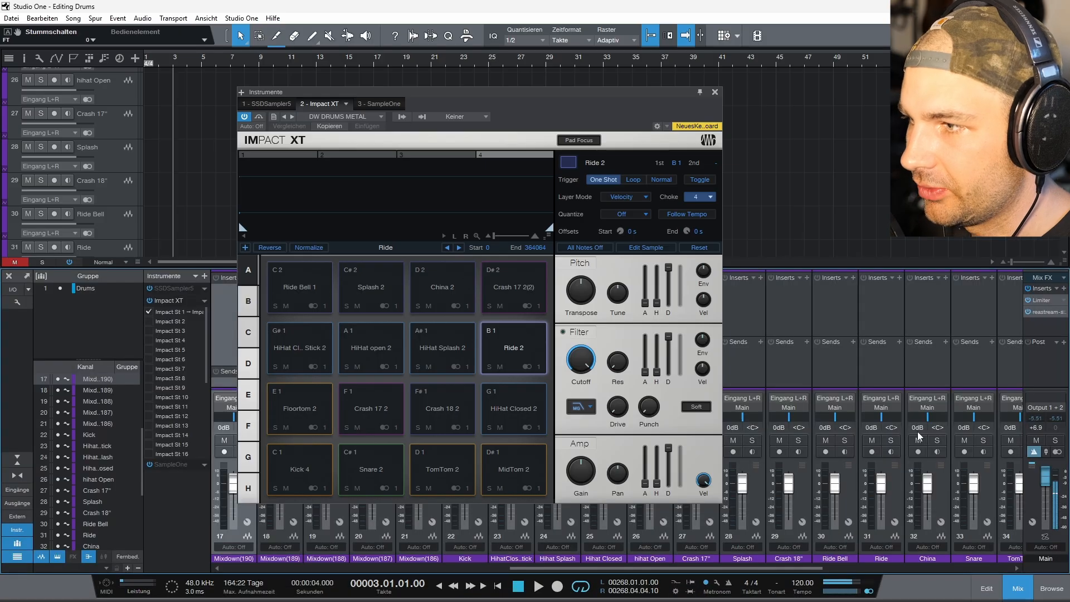
pyautogui.click(714, 93)
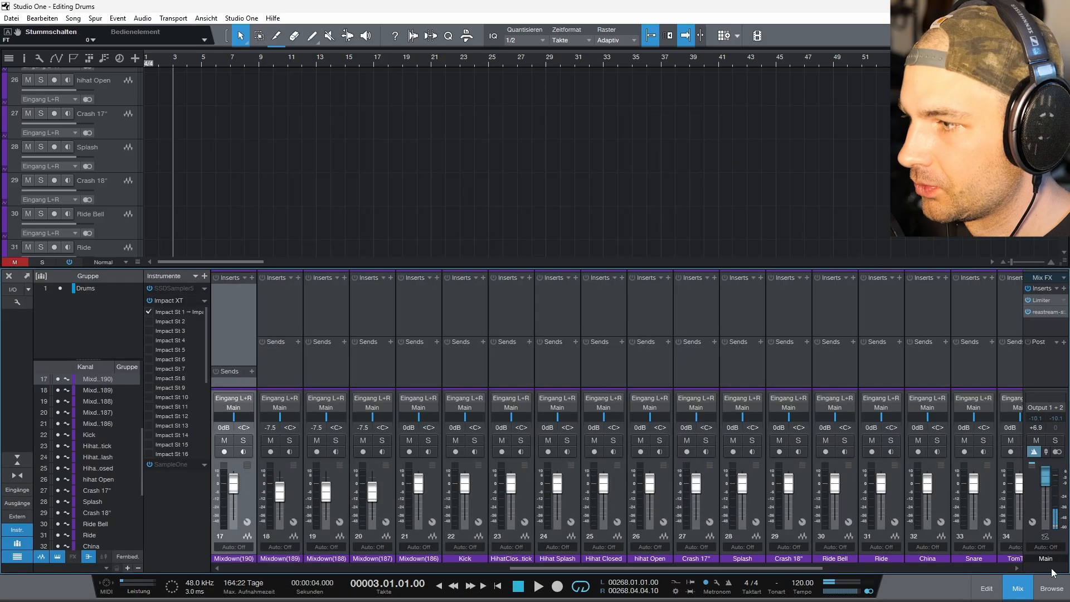
# Add a second Impact XT instrument from the browser on a new track and select its empty pads C#1, D1 and D#1 in turn
pyautogui.click(1052, 588)
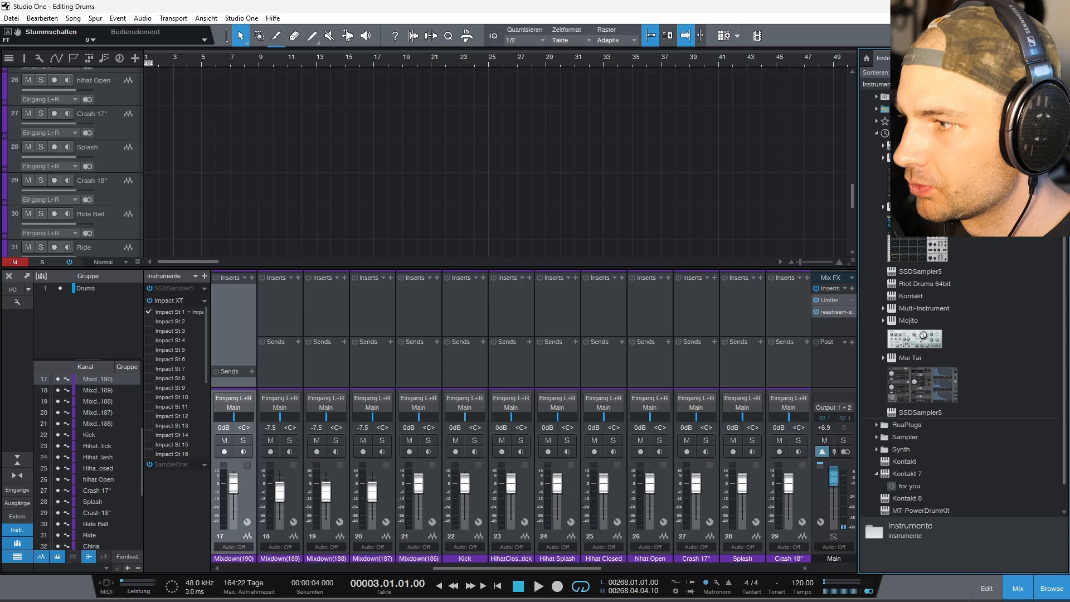
pyautogui.click(925, 58)
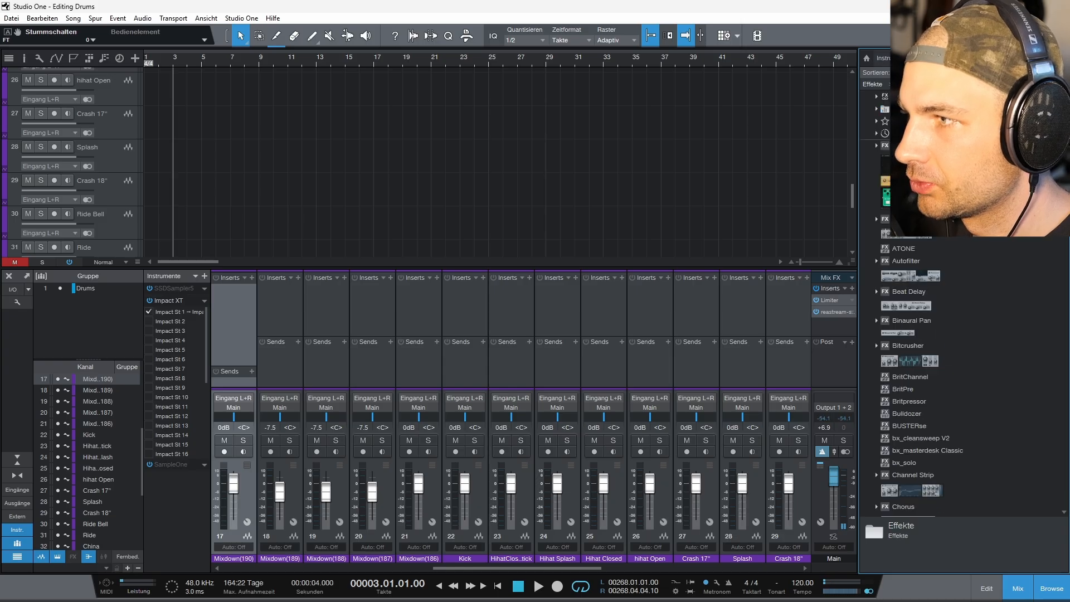
pyautogui.click(895, 58)
pyautogui.moveTo(916, 248); pyautogui.dragTo(433, 253)
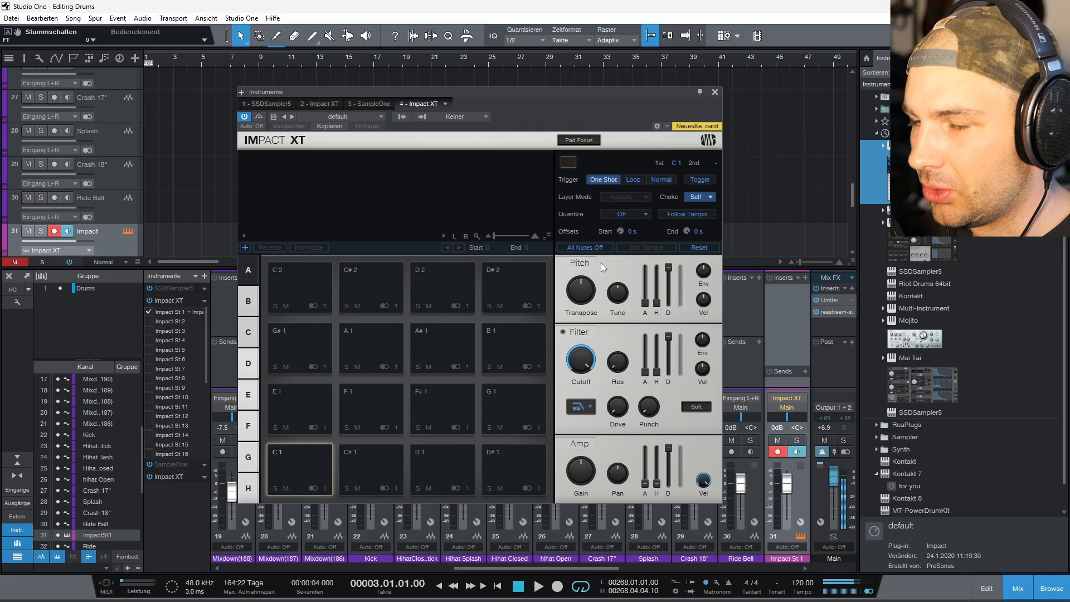
pyautogui.click(377, 473)
pyautogui.click(428, 471)
pyautogui.click(500, 472)
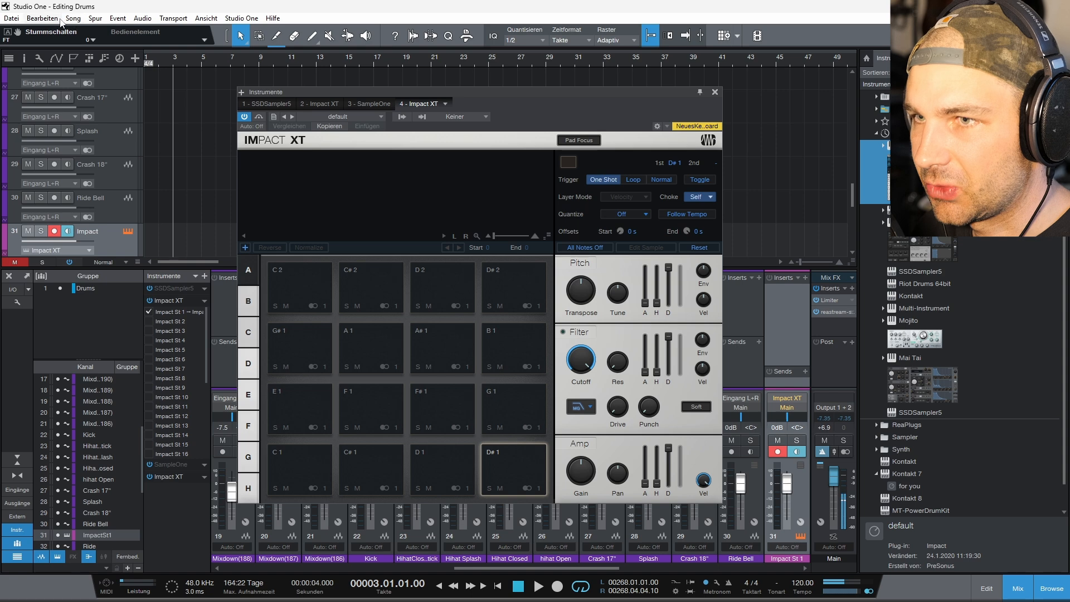
# Open the Kick folder in the song's Samples directory and load all four Kick samples onto Impact XT pad C1
pyautogui.click(512, 597)
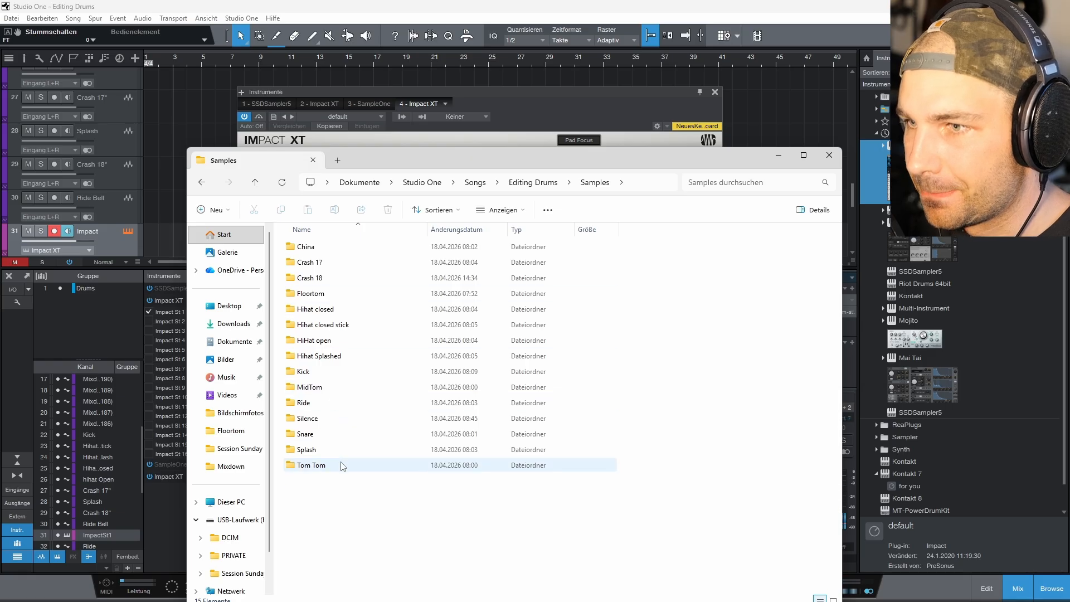
pyautogui.doubleClick(336, 374)
pyautogui.moveTo(420, 156); pyautogui.dragTo(756, 184)
pyautogui.moveTo(643, 398); pyautogui.dragTo(309, 460)
pyautogui.moveTo(852, 180); pyautogui.dragTo(605, 215)
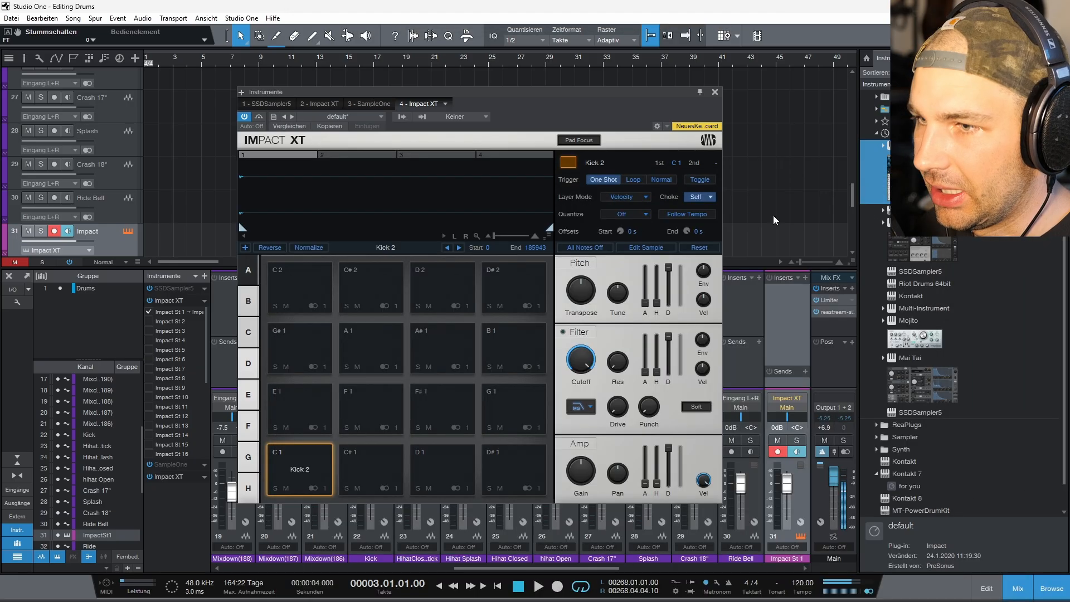
# Audition the Kick pad on C1 and each of its four velocity layers
pyautogui.click(306, 462)
pyautogui.click(306, 463)
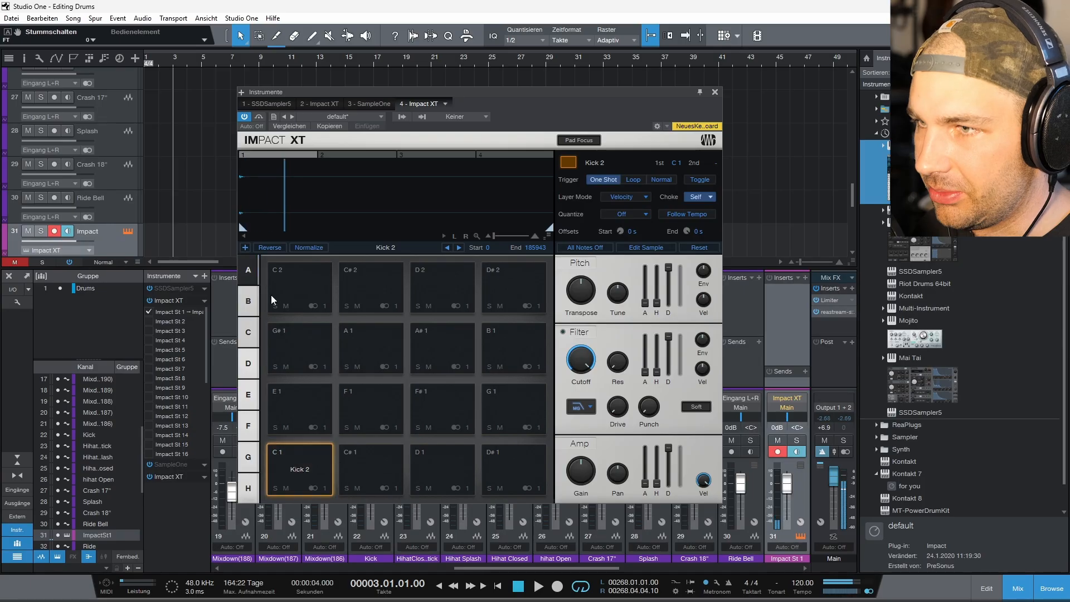
pyautogui.click(296, 155)
pyautogui.click(363, 157)
pyautogui.click(418, 156)
pyautogui.click(489, 155)
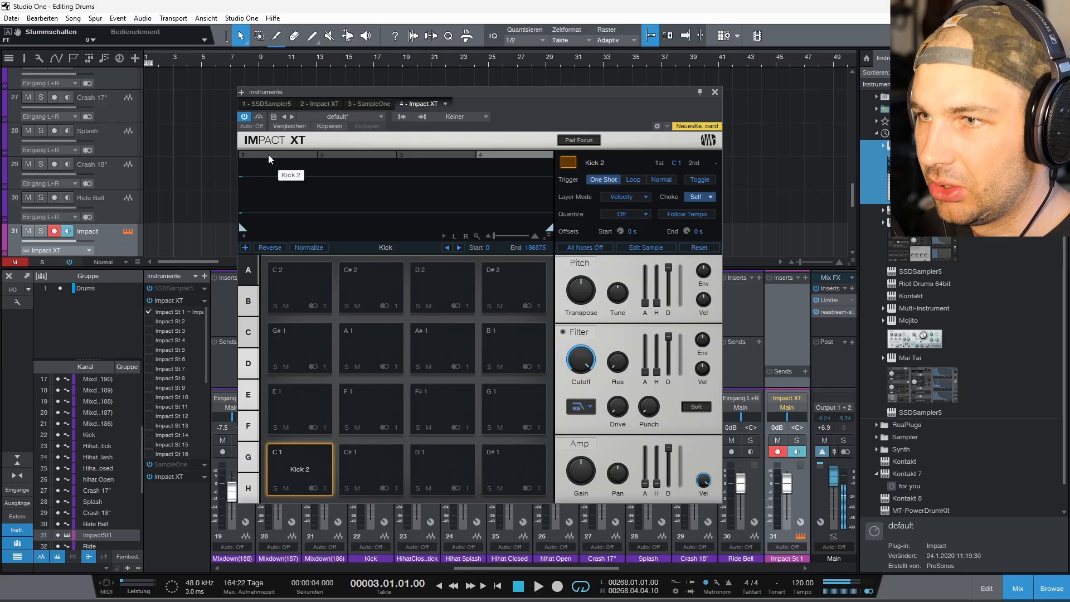
pyautogui.click(285, 154)
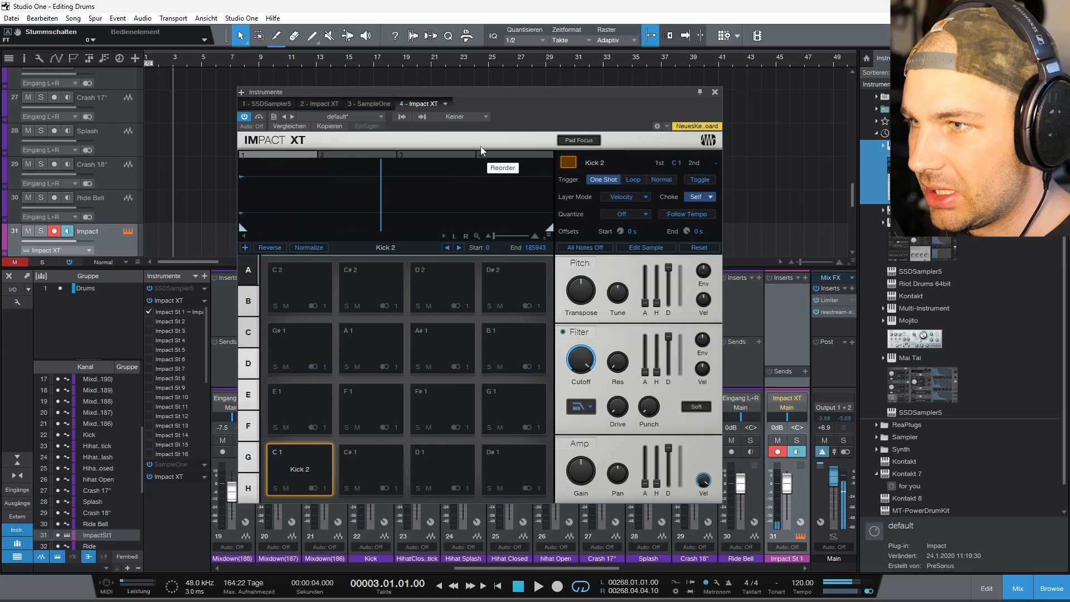
pyautogui.moveTo(506, 157); pyautogui.dragTo(506, 156)
pyautogui.click(288, 156)
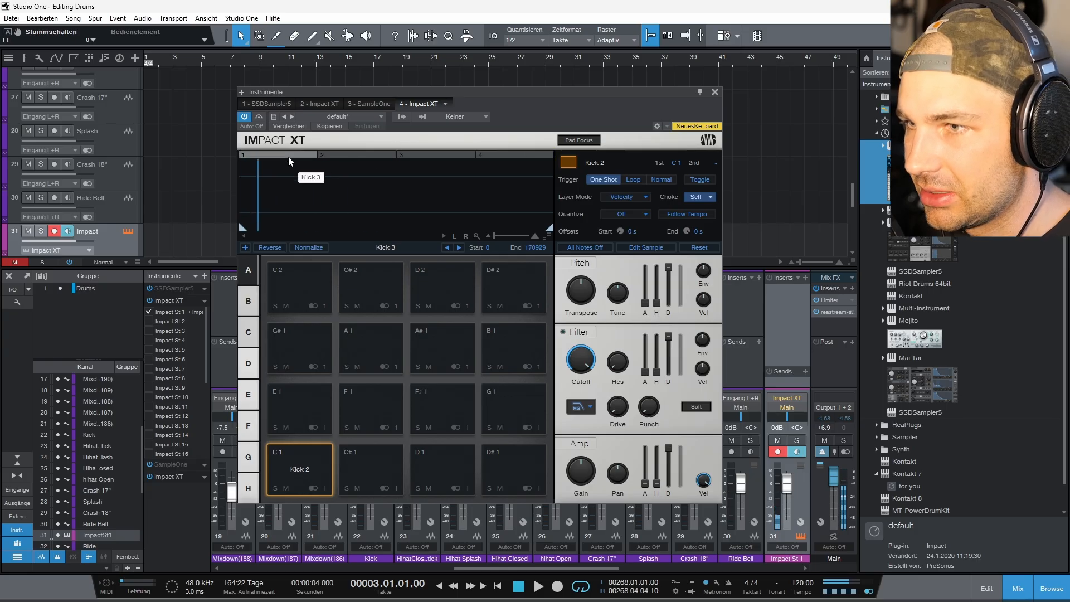
pyautogui.click(358, 156)
pyautogui.click(426, 155)
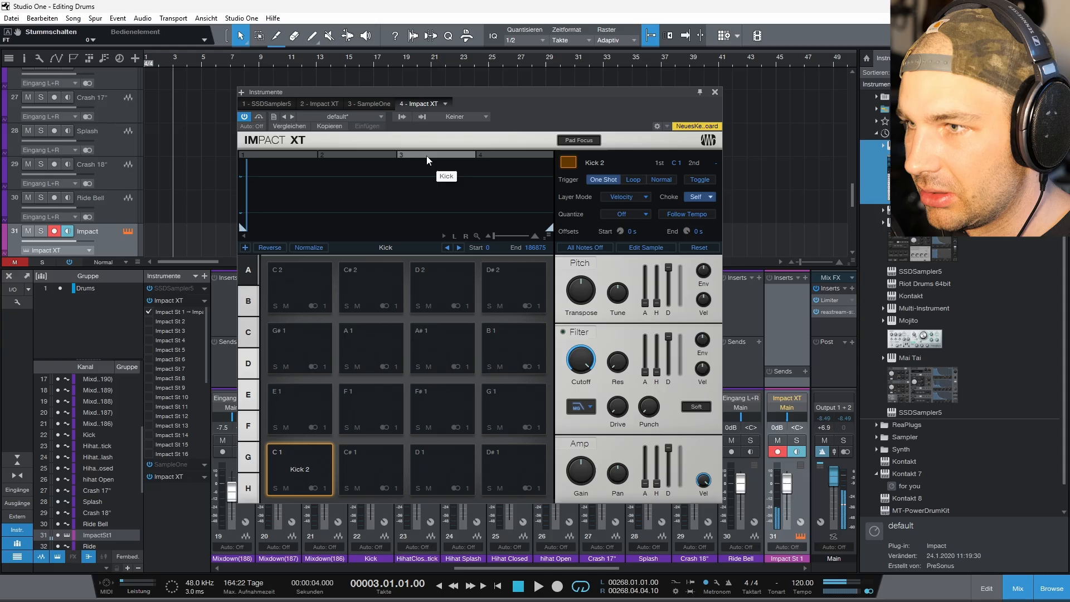
pyautogui.click(503, 156)
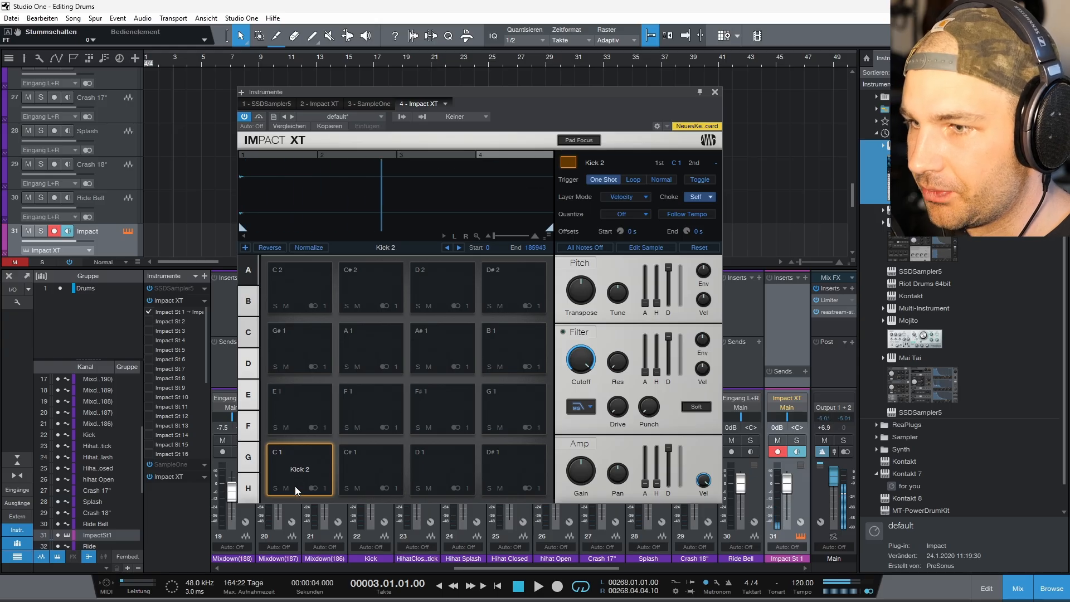
pyautogui.click(299, 469)
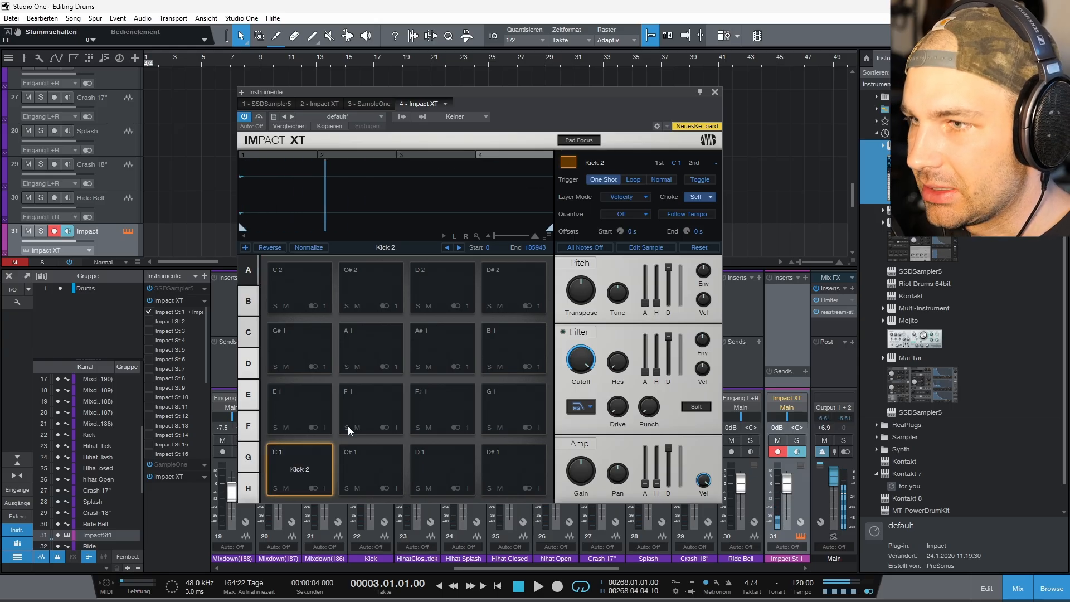
pyautogui.click(303, 483)
pyautogui.click(303, 478)
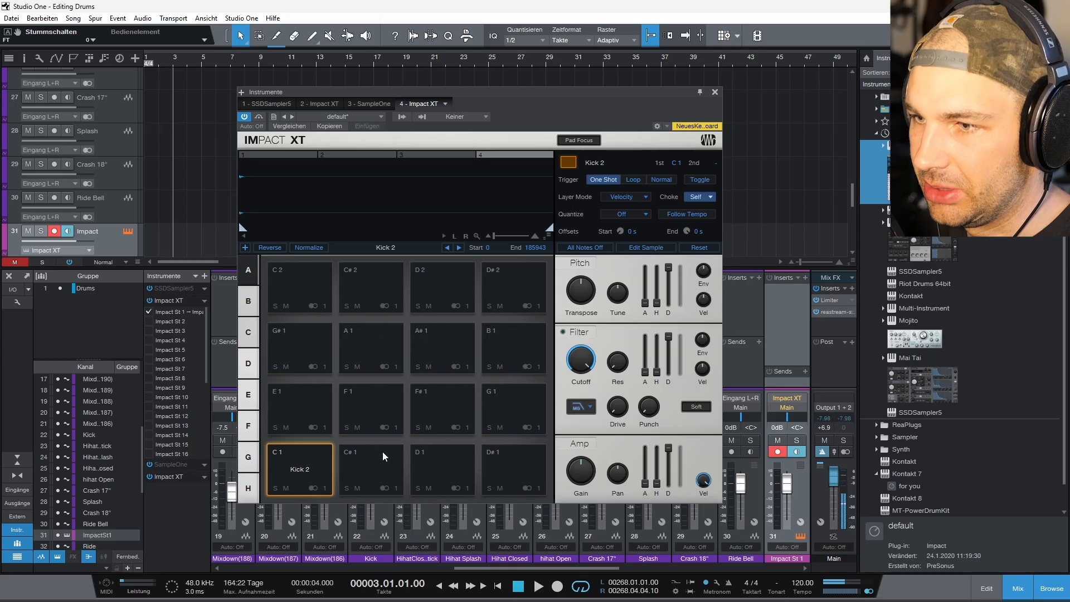
# Inspect the options of the Kick pad and its available stereo and mono outputs without changing anything
pyautogui.rightClick(315, 492)
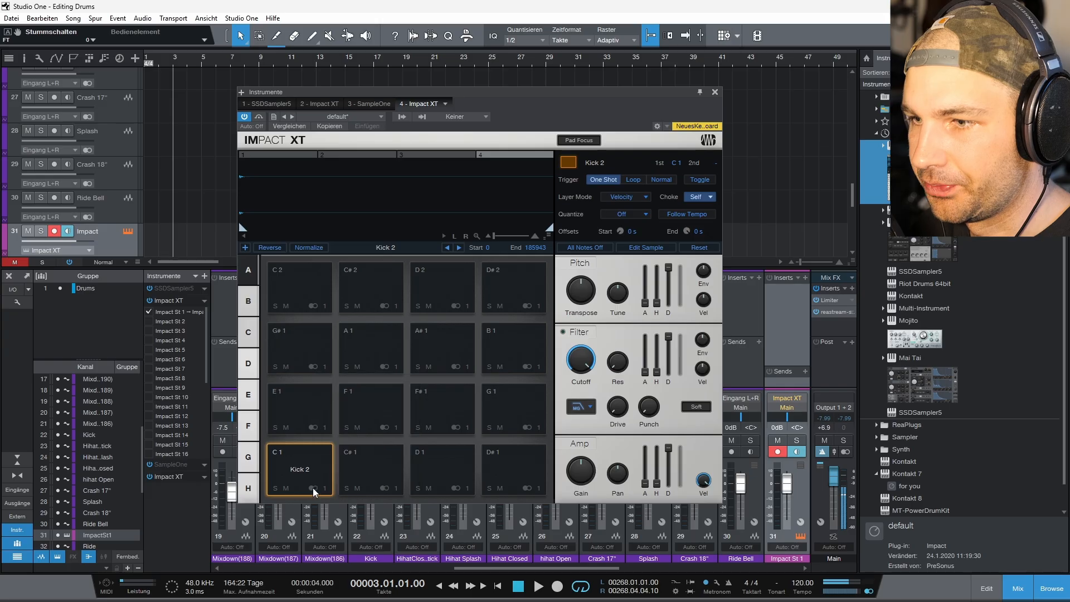
pyautogui.rightClick(313, 492)
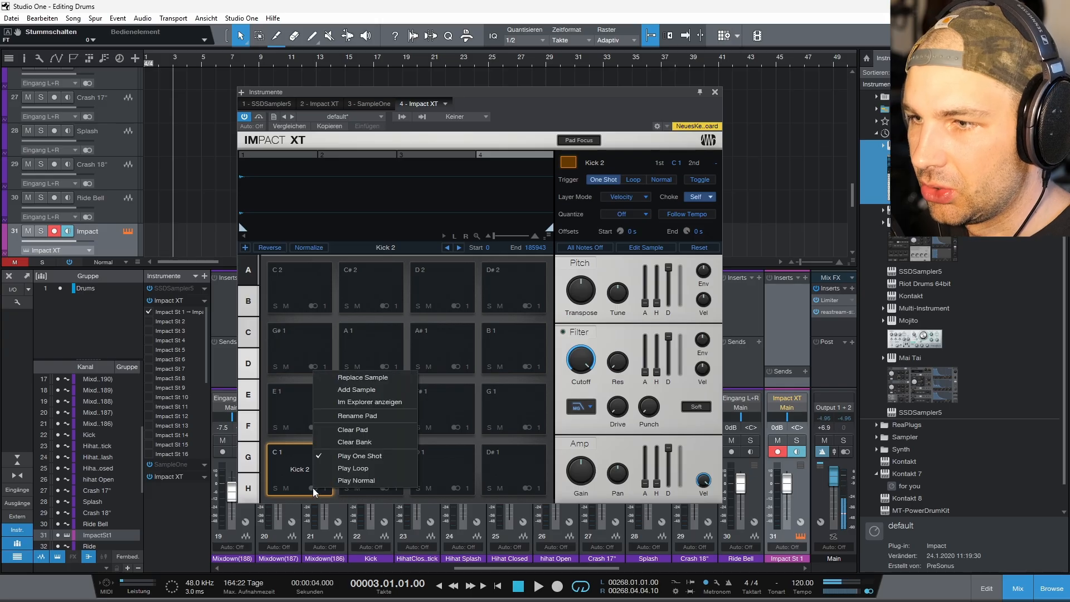
pyautogui.click(314, 490)
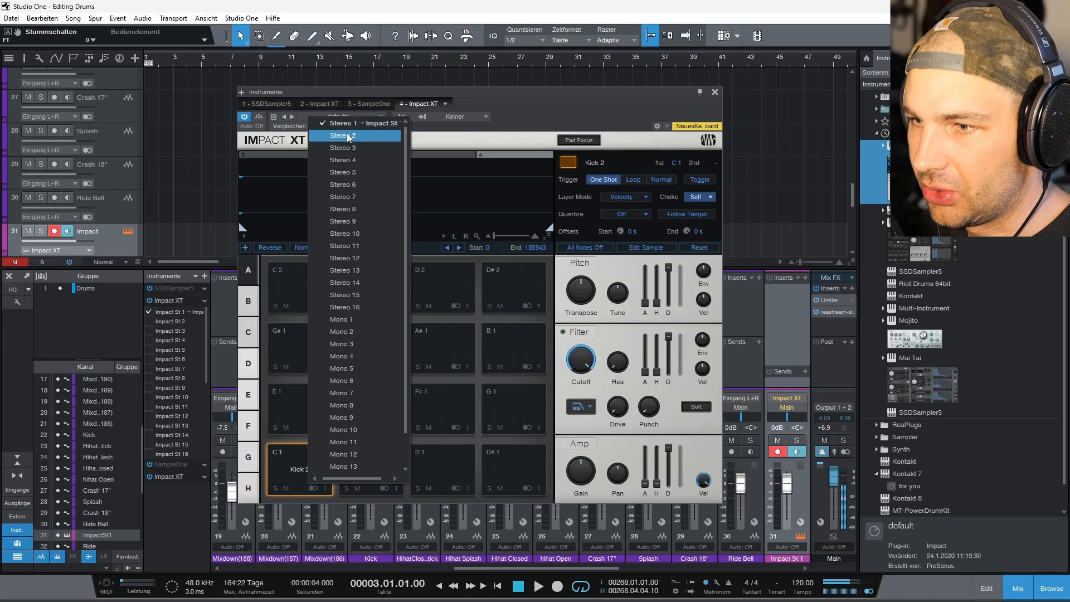
pyautogui.click(298, 481)
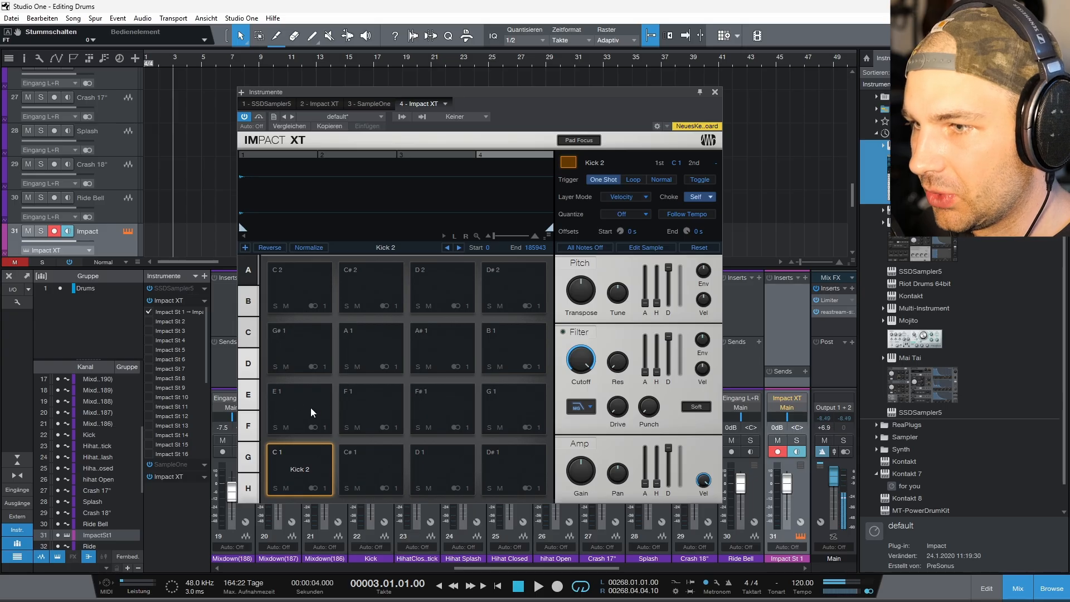
# Load the three samples from the HiHat open folder onto Impact XT pad E1
pyautogui.click(511, 596)
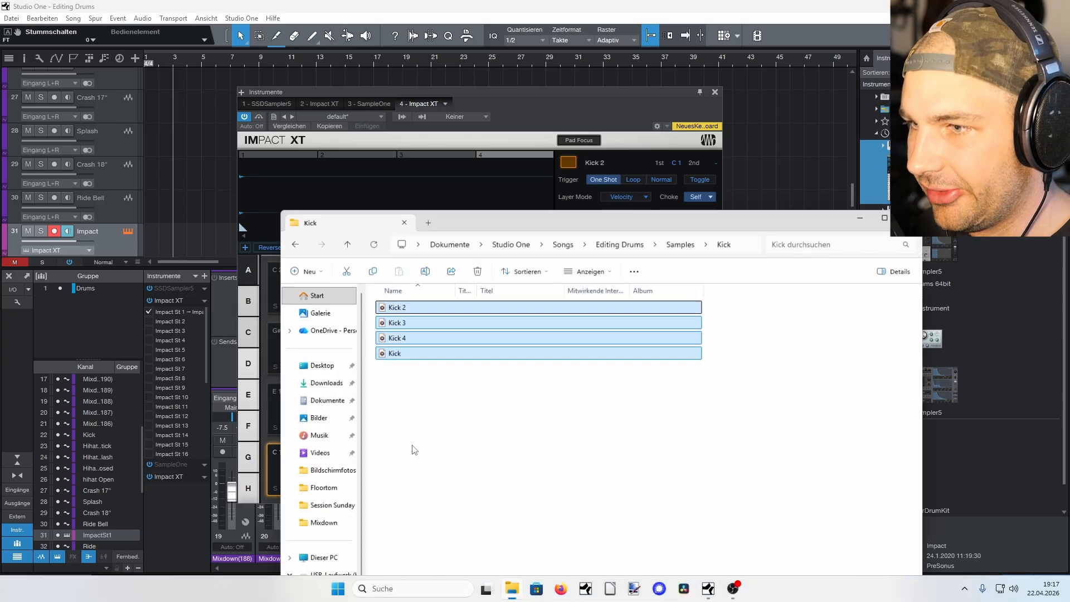
pyautogui.click(290, 237)
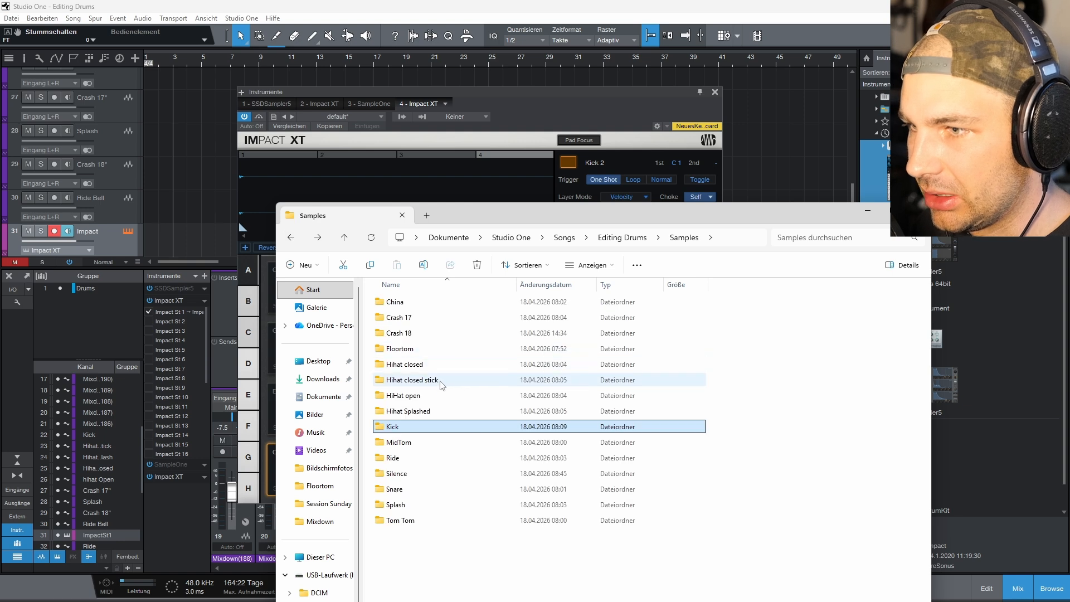
pyautogui.click(440, 396)
pyautogui.doubleClick(439, 396)
pyautogui.moveTo(419, 366); pyautogui.dragTo(422, 264)
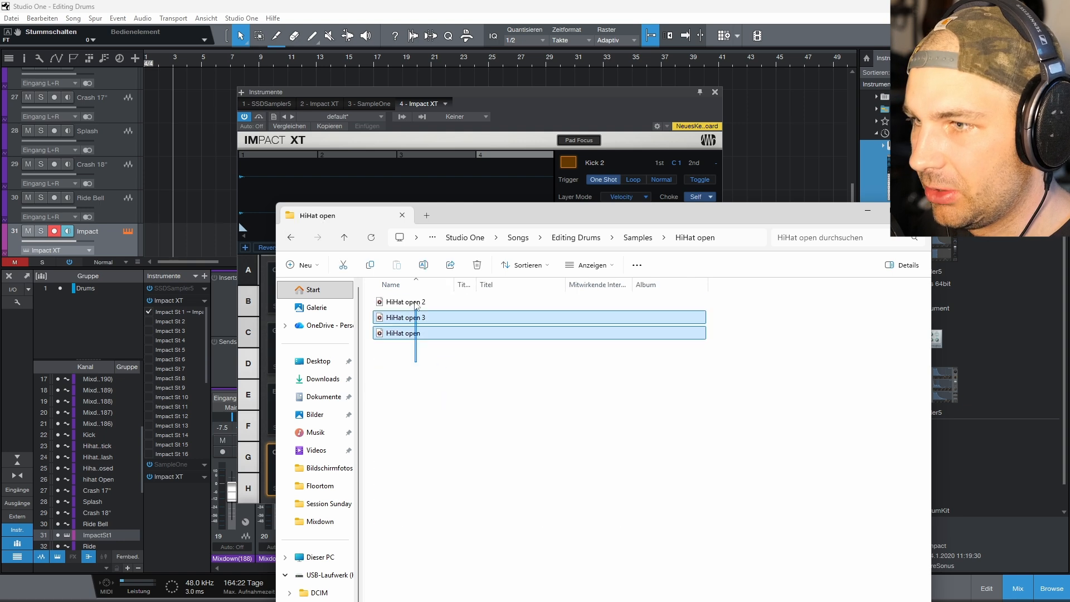
pyautogui.moveTo(458, 215); pyautogui.dragTo(637, 224)
pyautogui.moveTo(648, 313); pyautogui.dragTo(320, 406)
pyautogui.moveTo(932, 224); pyautogui.dragTo(650, 246)
pyautogui.click(813, 243)
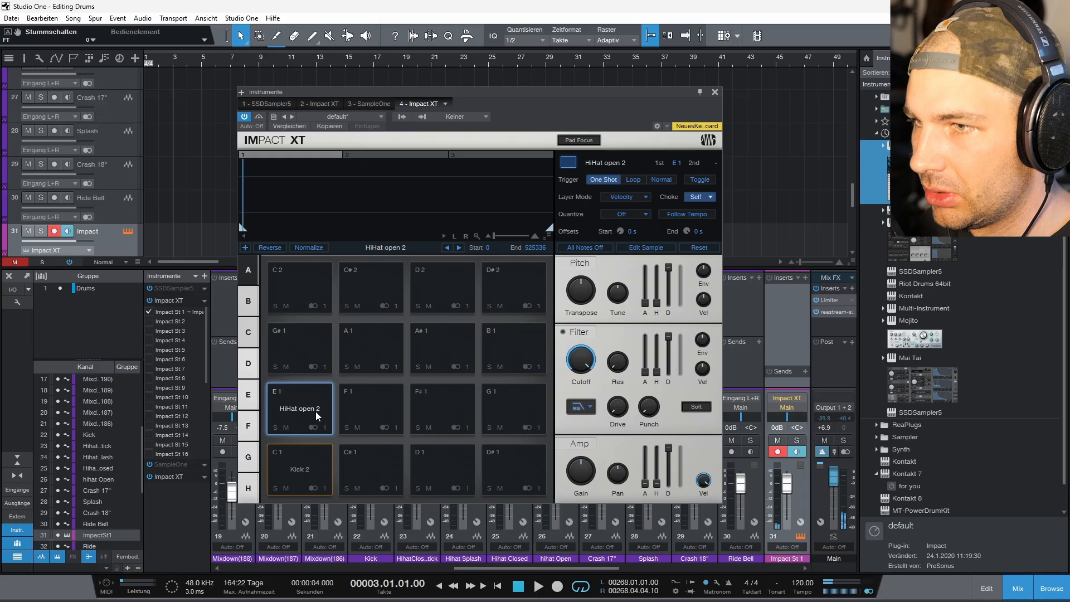
# Audition the three velocity layers of the HiHat open pad on E1
pyautogui.click(379, 156)
pyautogui.click(461, 154)
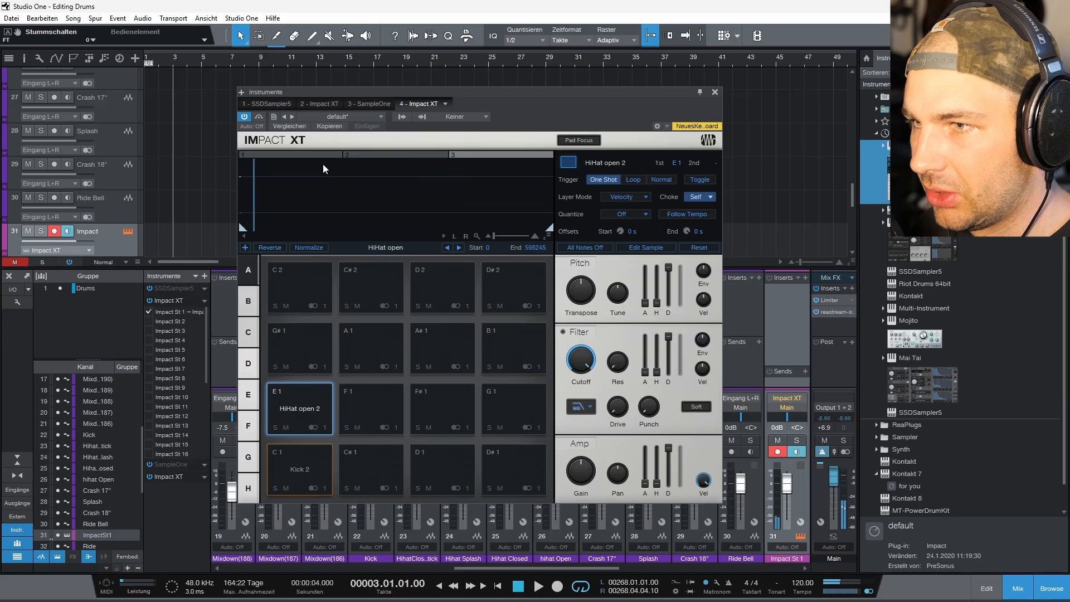
pyautogui.click(309, 156)
pyautogui.click(376, 156)
pyautogui.click(473, 153)
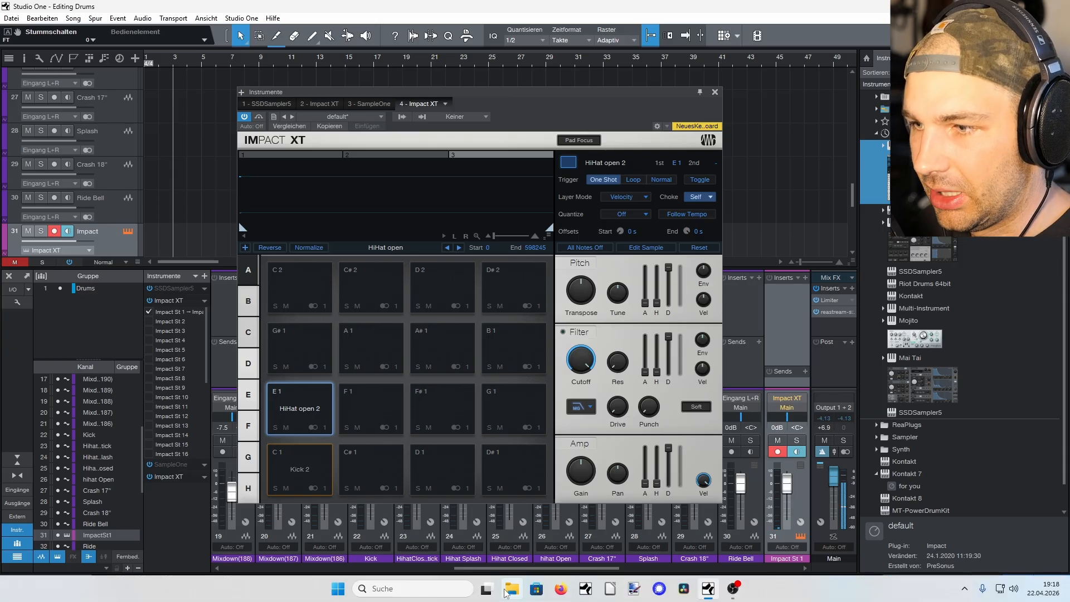
# Load both samples from the Hihat closed folder onto Impact XT pad F1
pyautogui.click(511, 589)
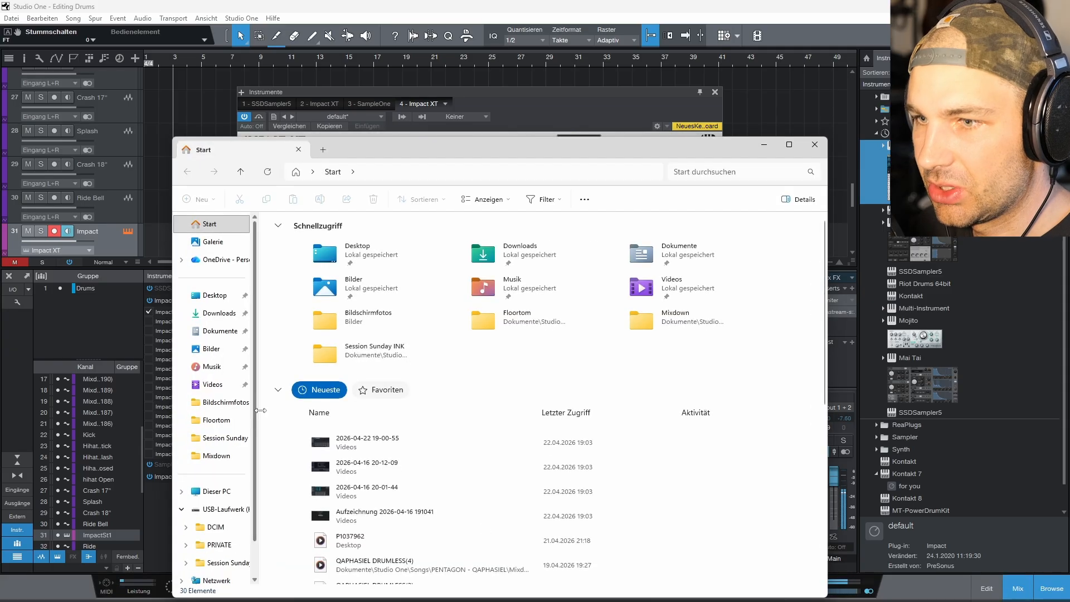
pyautogui.click(220, 421)
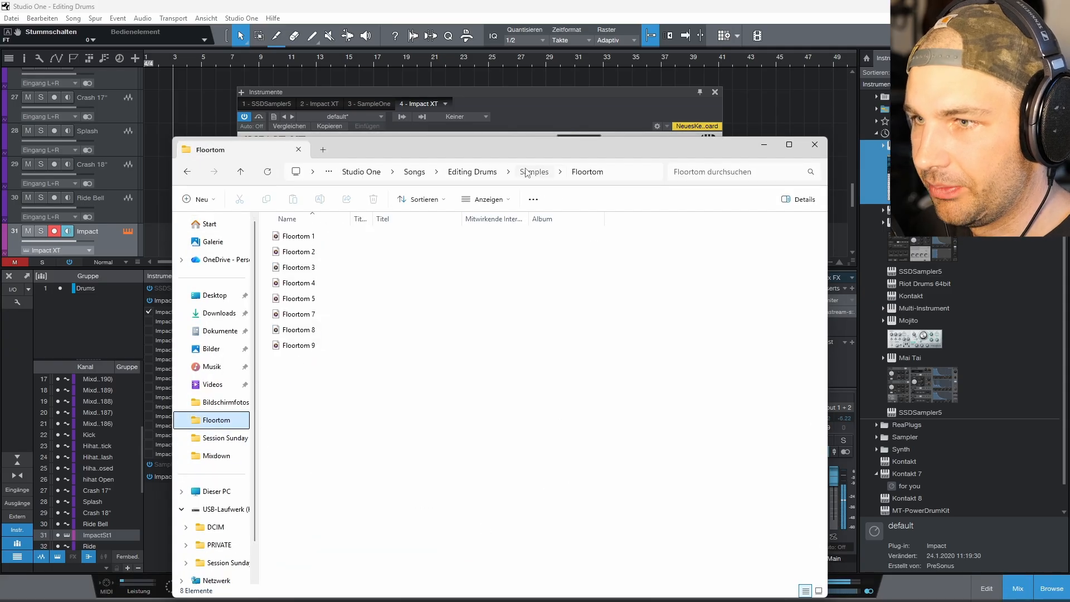
pyautogui.click(530, 171)
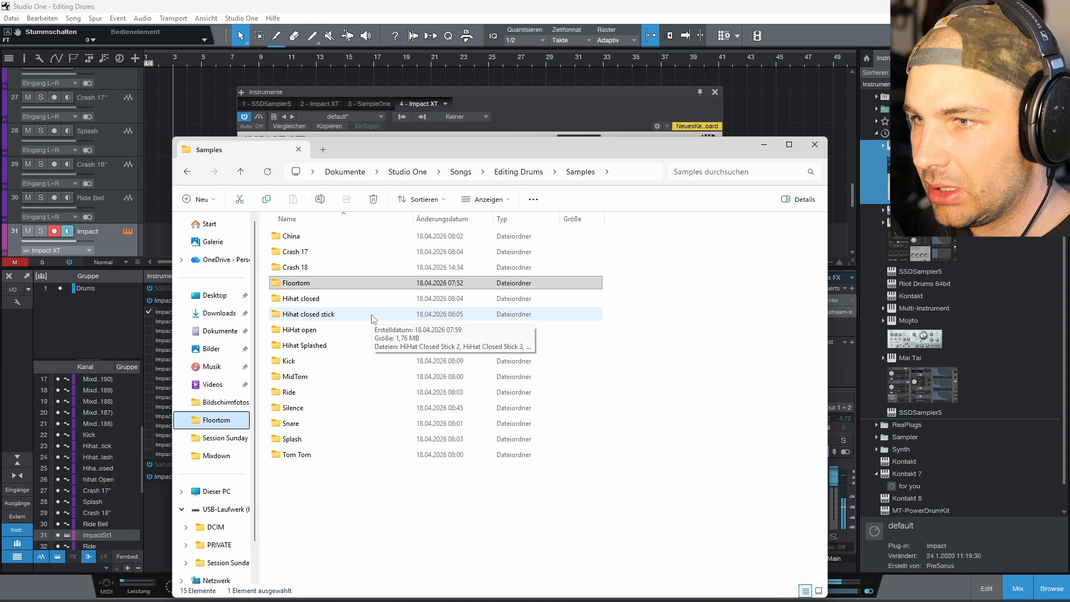
pyautogui.doubleClick(369, 299)
pyautogui.moveTo(407, 149); pyautogui.dragTo(701, 206)
pyautogui.moveTo(631, 343); pyautogui.dragTo(382, 410)
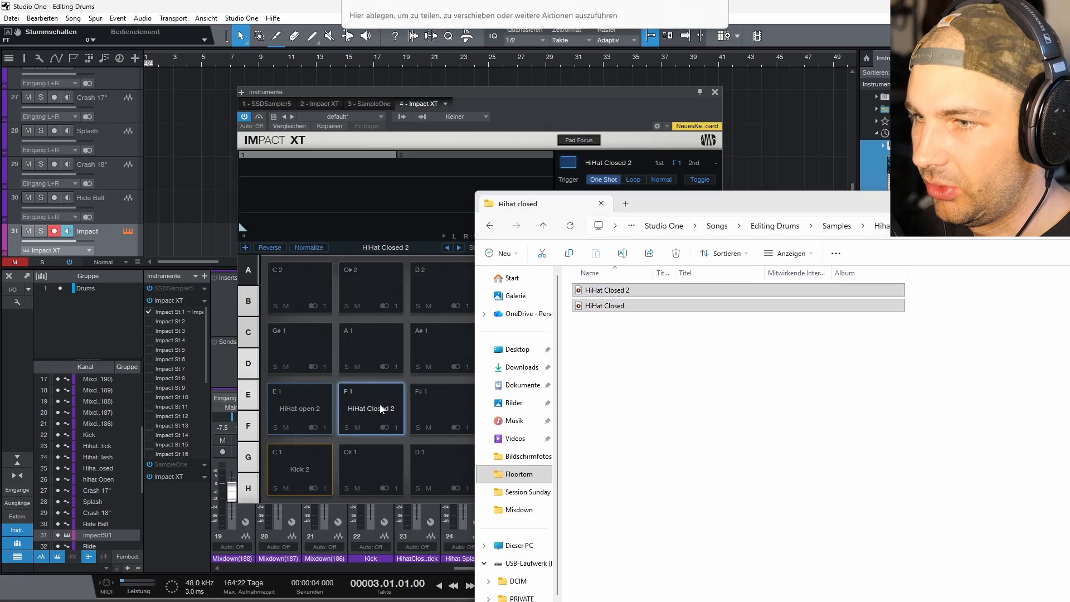
pyautogui.moveTo(903, 206); pyautogui.dragTo(680, 240)
pyautogui.click(892, 234)
# Audition the closed hi-hat pad on F1 and its second velocity layer
pyautogui.click(388, 411)
pyautogui.click(387, 410)
pyautogui.click(445, 157)
pyautogui.click(378, 411)
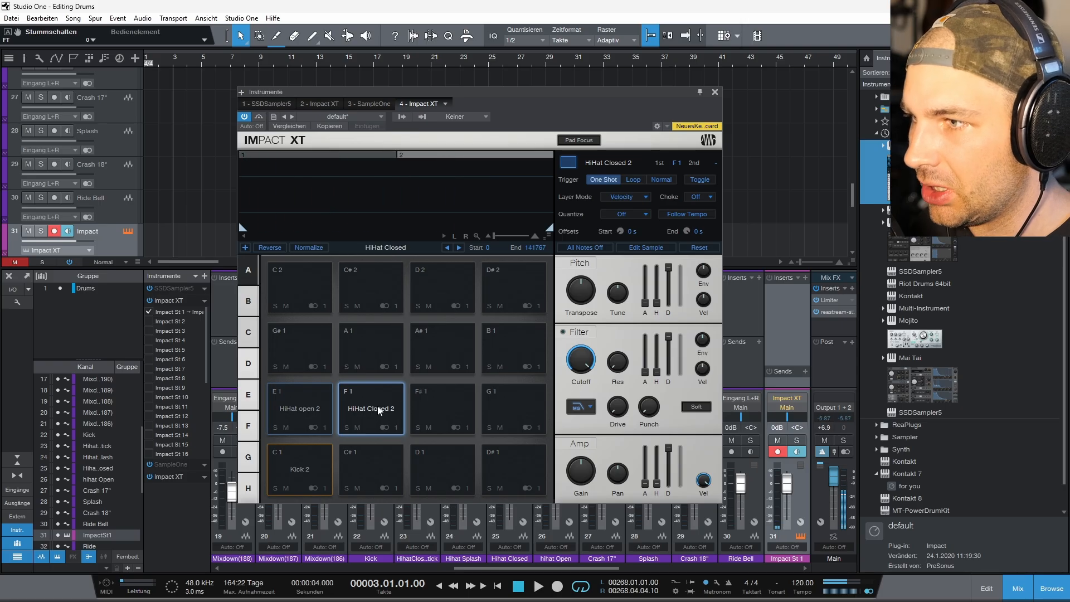
# Assign the HiHat Closed pad on F1 and the HiHat open pad on E1 to choke group 1
pyautogui.click(696, 197)
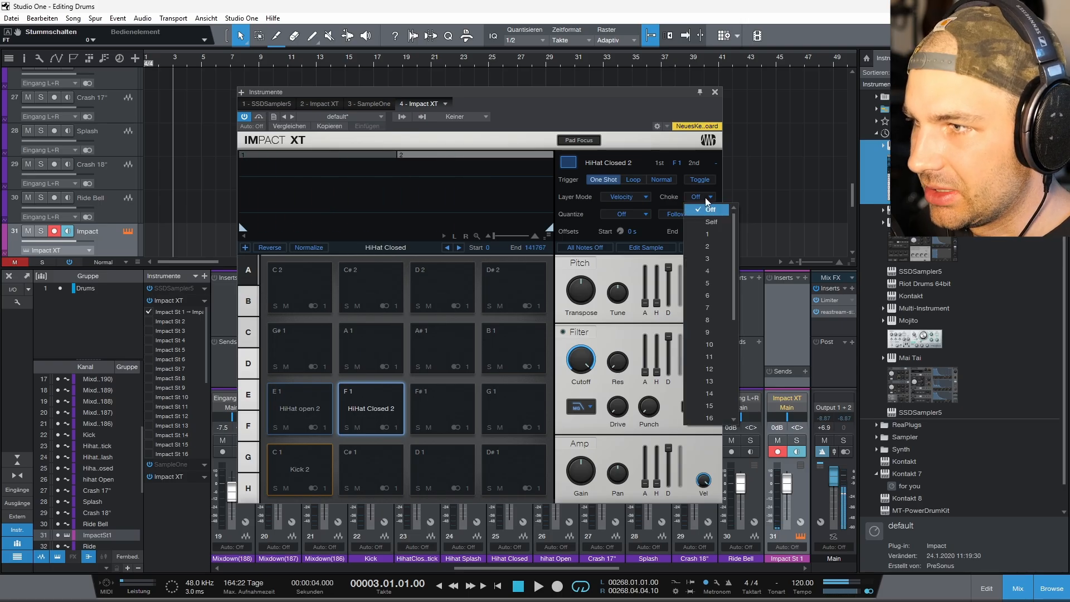
pyautogui.click(707, 234)
pyautogui.click(299, 410)
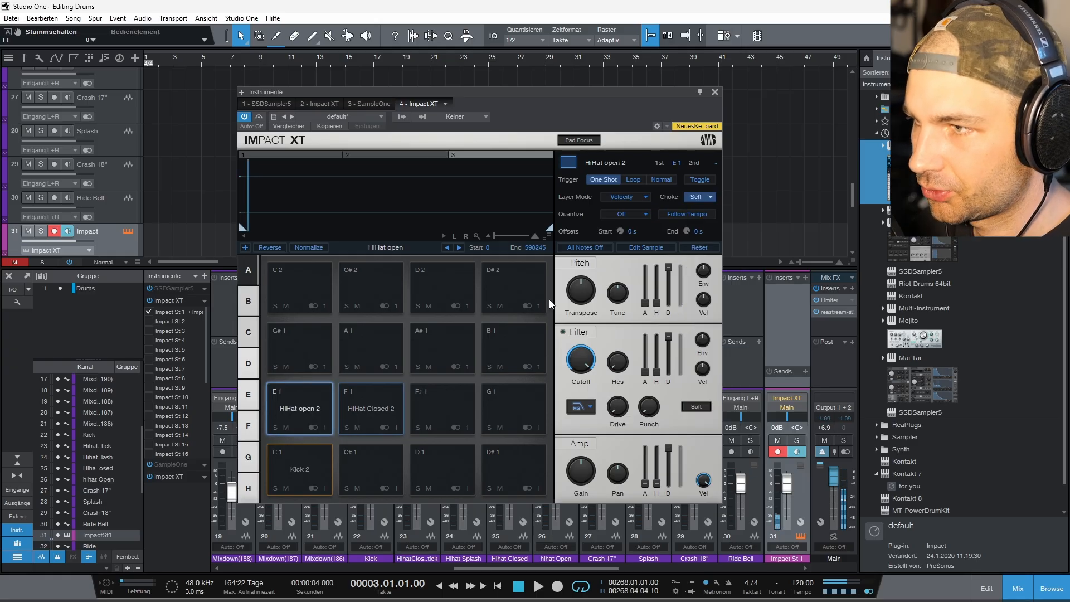
pyautogui.click(703, 199)
pyautogui.click(710, 235)
# Test the hi-hat choke by playing the closed and open pads alternately, and close the instrument window
pyautogui.click(364, 407)
pyautogui.click(288, 411)
pyautogui.click(372, 414)
pyautogui.click(293, 407)
pyautogui.click(379, 408)
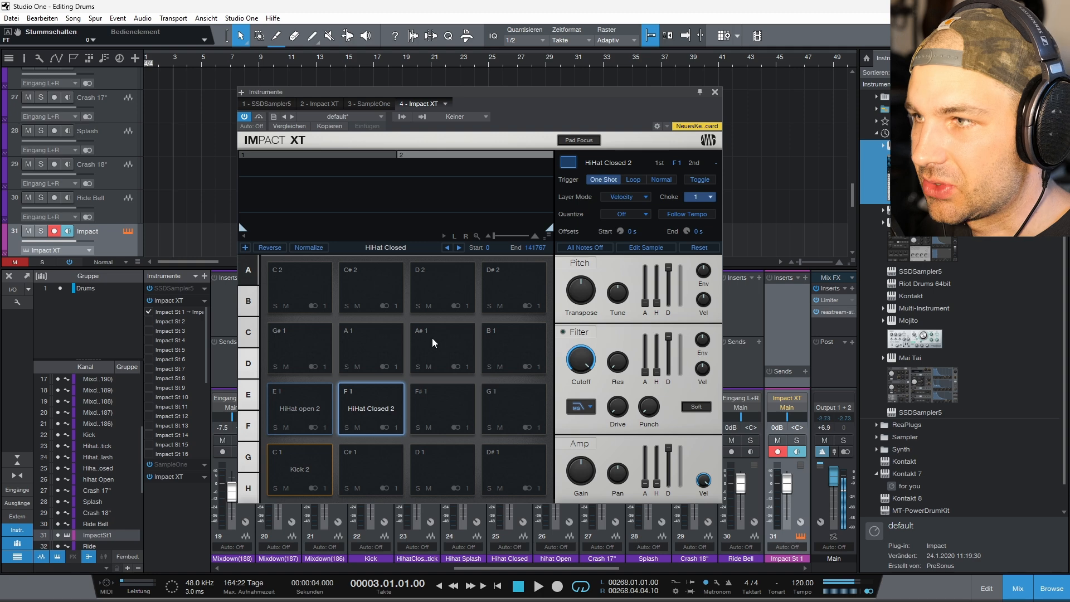
pyautogui.click(714, 93)
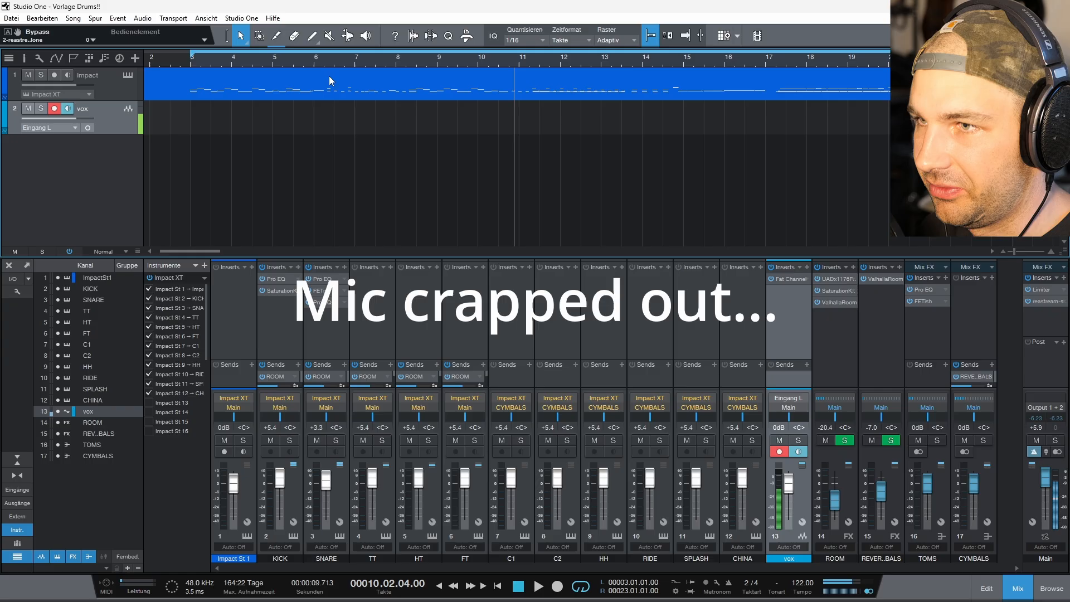
# Play the Impact drum part in the Vorlage Drums!! song from bar 2 and stop in bar 20
pyautogui.scroll(-2, 350, 60)
pyautogui.click(165, 61)
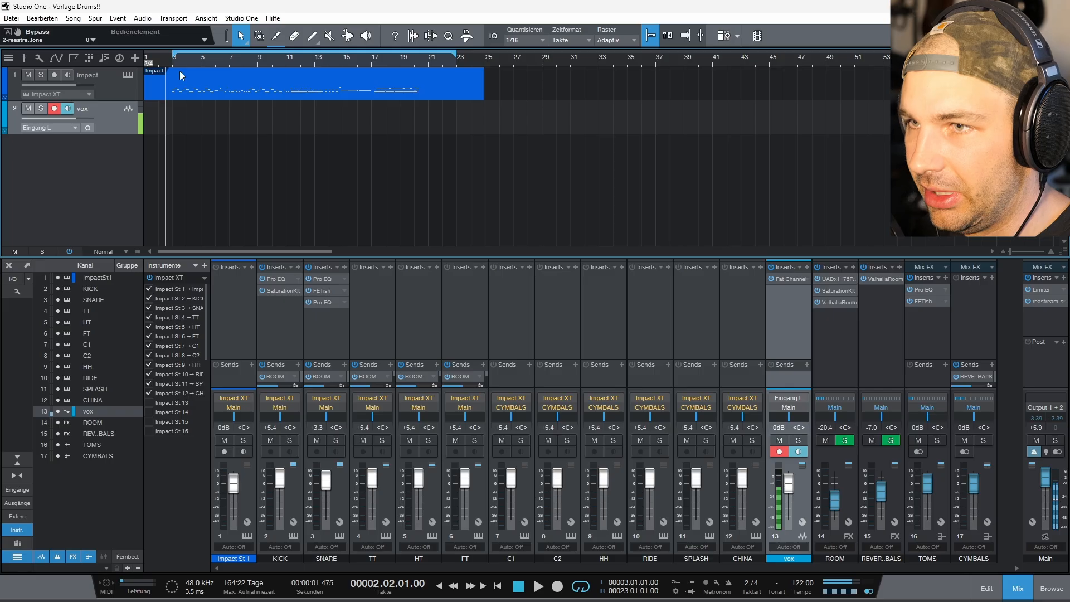
pyautogui.scroll(3, 165, 60)
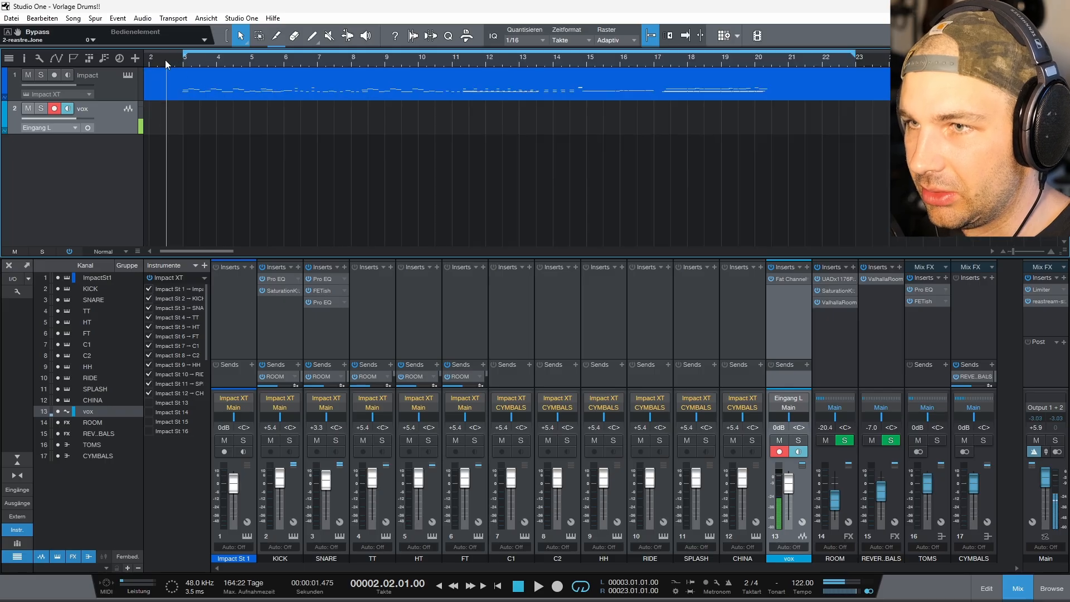
pyautogui.press('space')
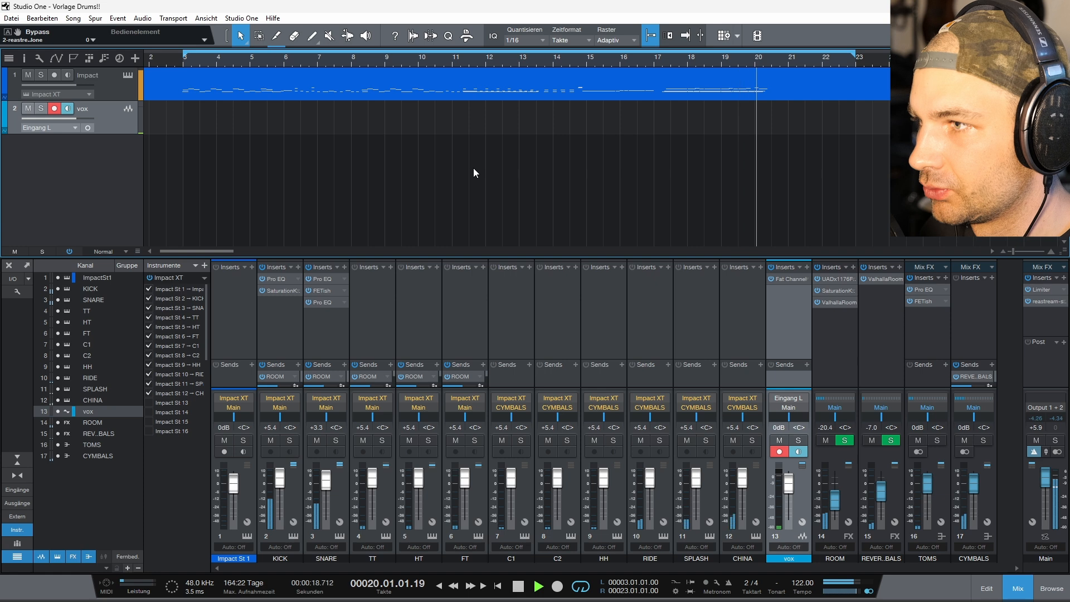
pyautogui.press('space')
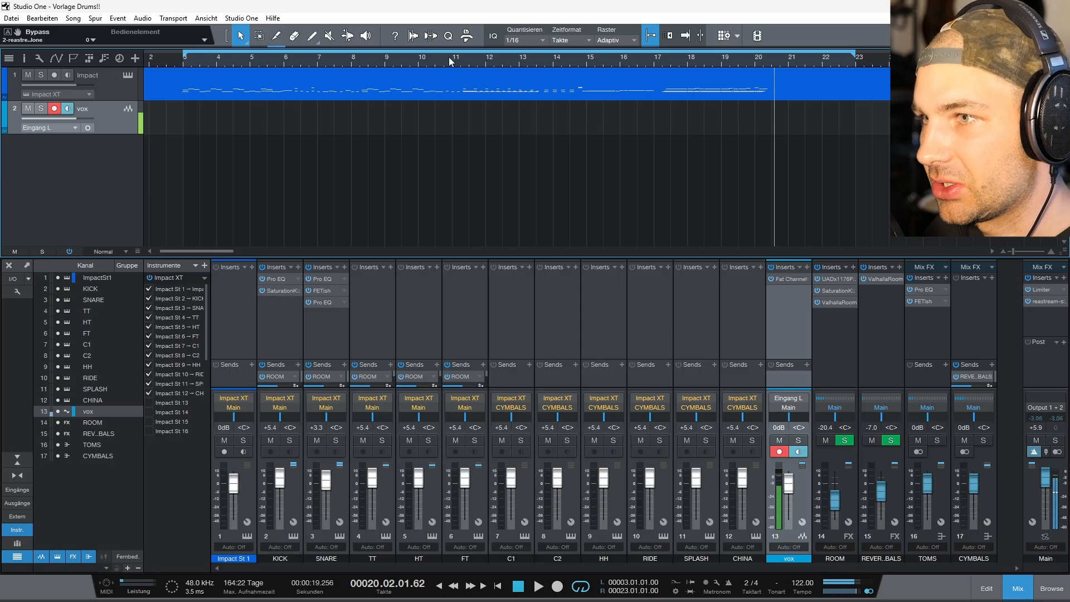
# Enlarge the note editor in the PENTAGON - QAPHASIEL song to show more of the Impact XT drum lanes
pyautogui.press('w')
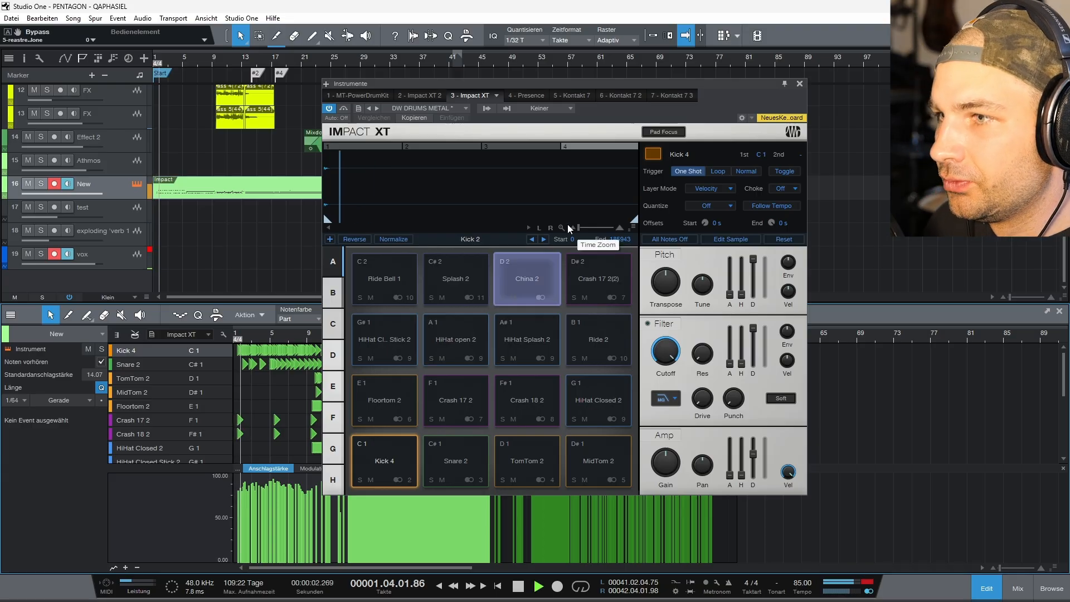
pyautogui.moveTo(889, 310); pyautogui.dragTo(895, 240)
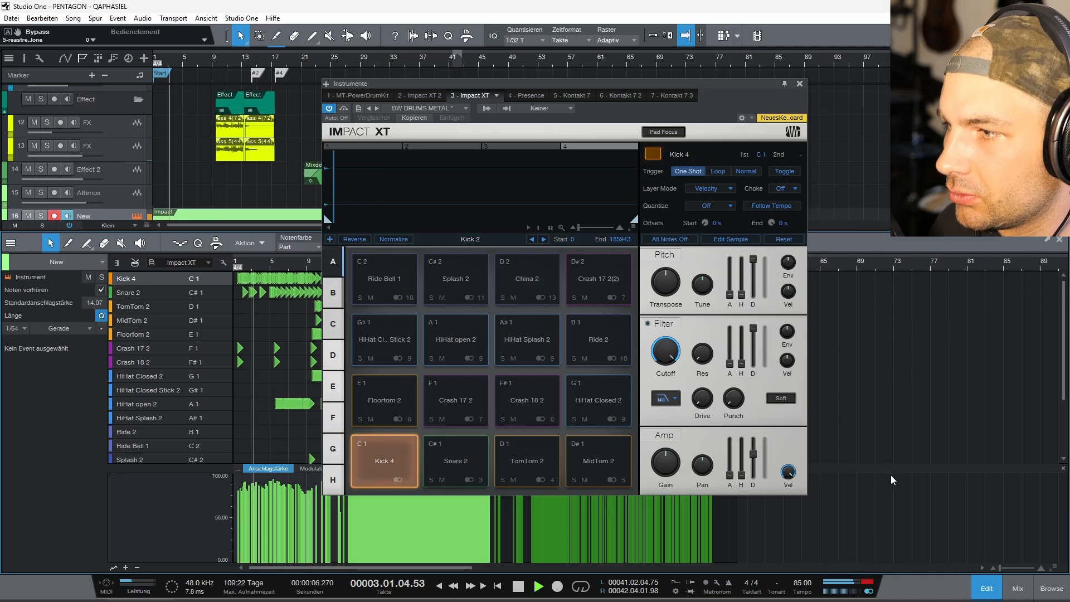
# Shrink the velocity lane to reveal more drum lanes and move the Impact XT window clear of the arrangement and notes
pyautogui.moveTo(893, 472); pyautogui.dragTo(891, 513)
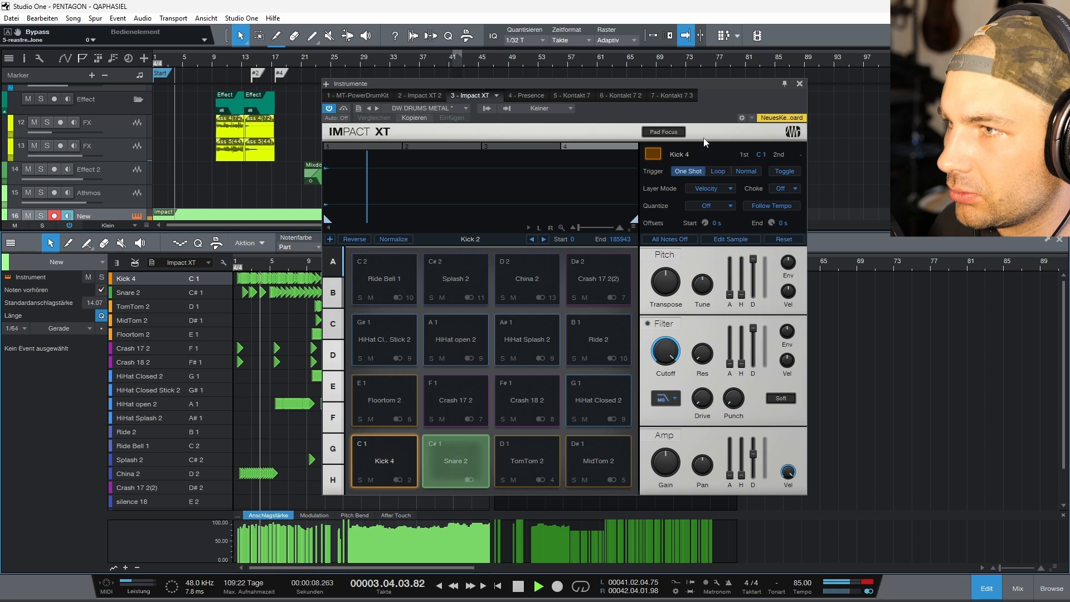
pyautogui.moveTo(660, 91); pyautogui.dragTo(908, 115)
# Set the arrangement's track height to Übersicht so that all song tracks fit in the view
pyautogui.scroll(-2, 456, 105)
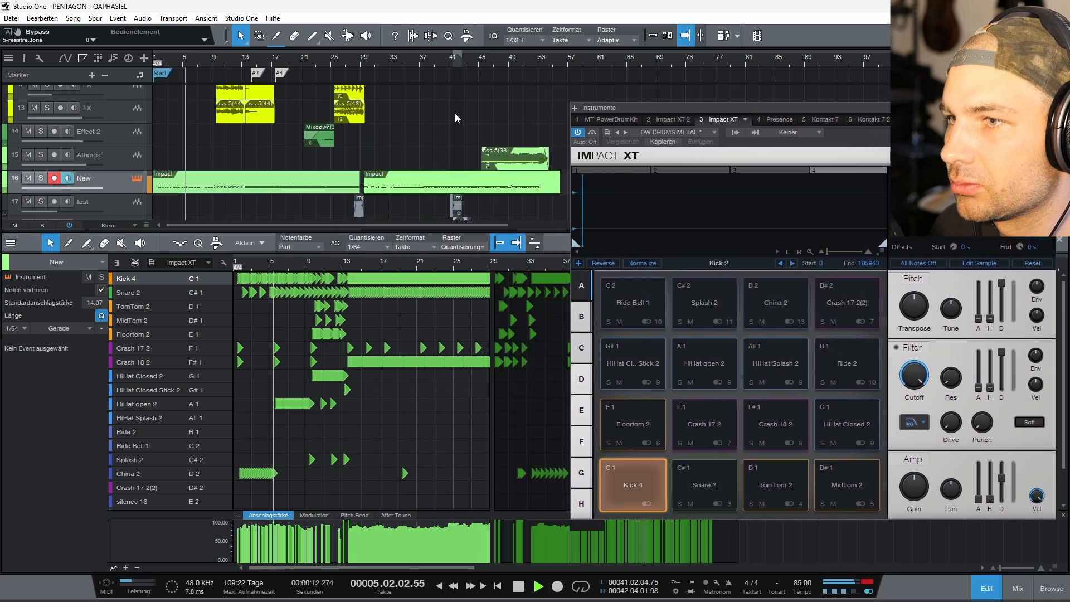
pyautogui.scroll(-3, 109, 225)
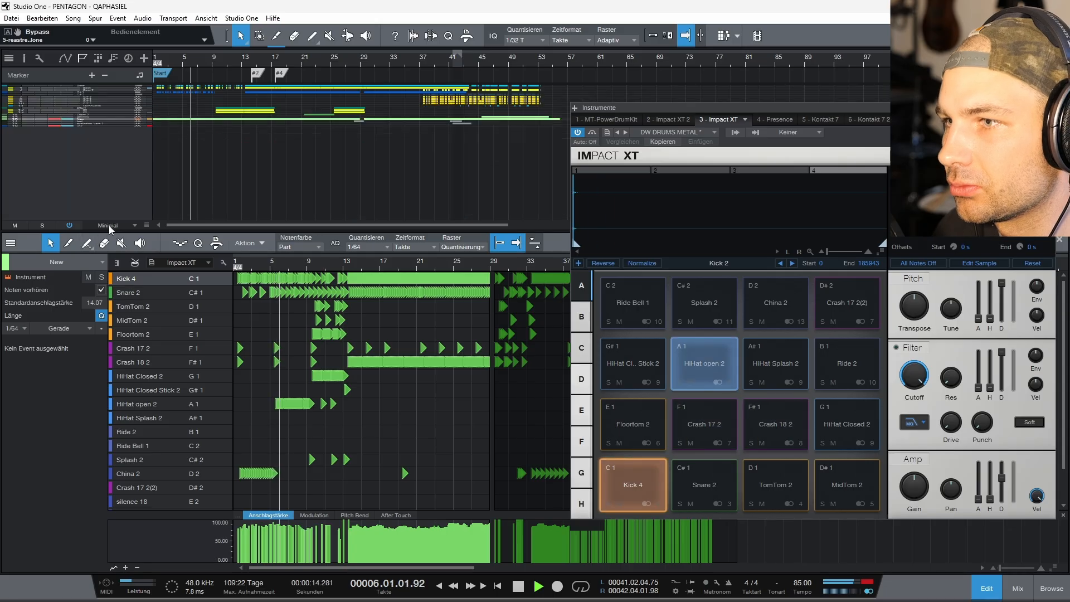
pyautogui.scroll(1, 109, 225)
pyautogui.scroll(1, 255, 144)
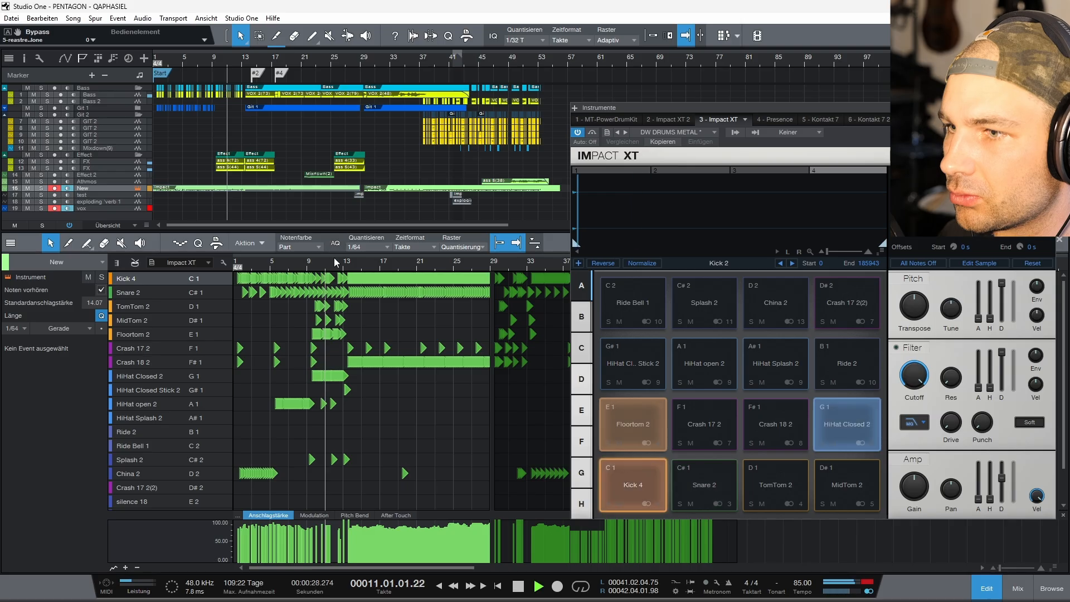
# Examine the individual drum notes up close while the PENTAGON - QAPHASIEL song plays, following the Impact XT part into its later bars
pyautogui.scroll(5, 333, 260)
pyautogui.scroll(2, 335, 264)
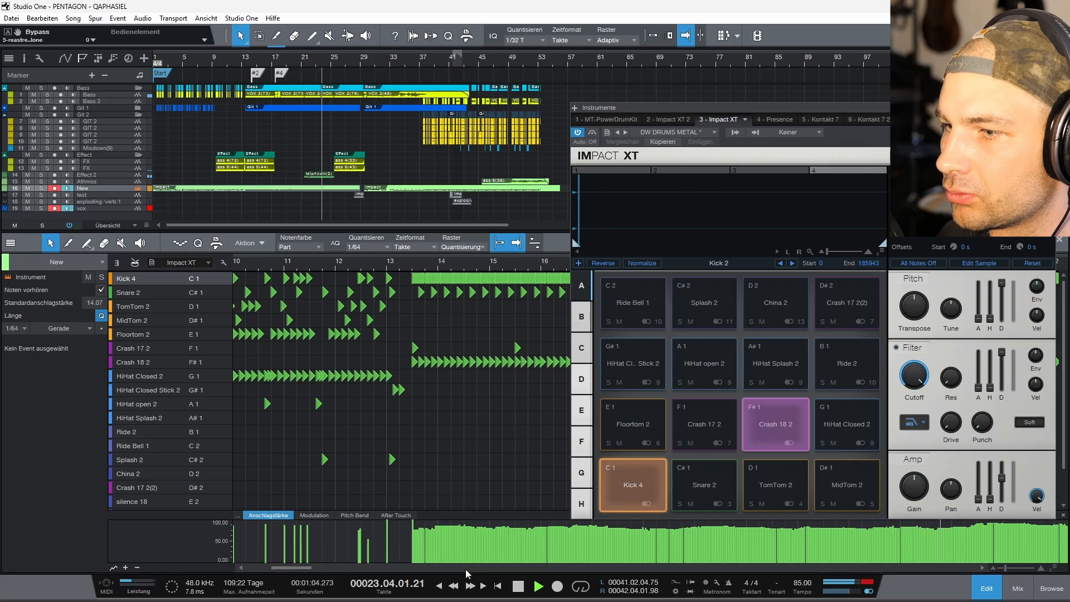
pyautogui.hscroll(12, 467, 568)
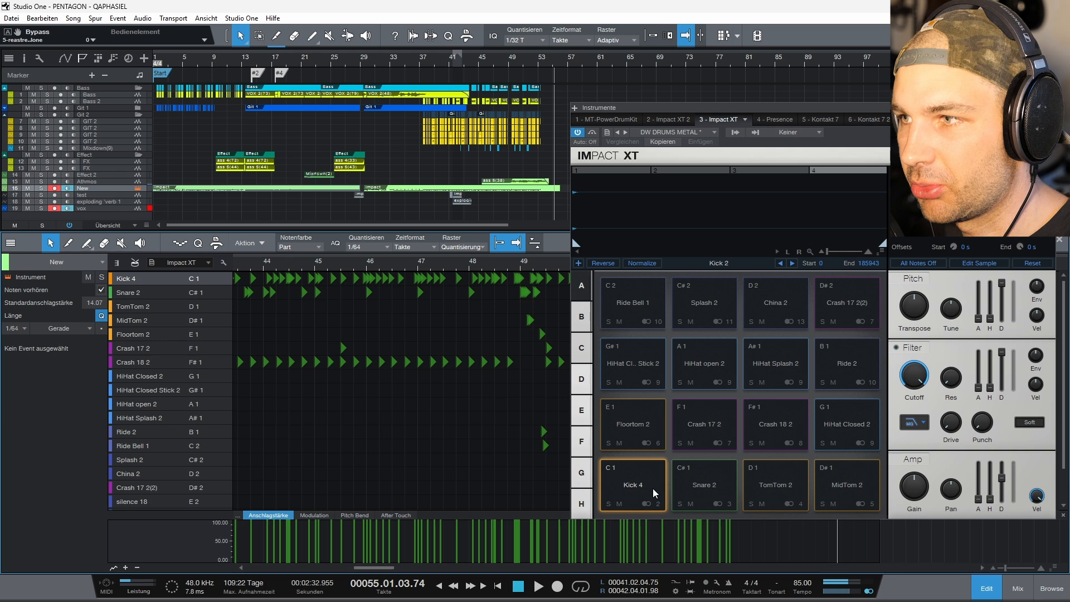
# Move the Impact XT window to expose its pad settings, and audition the Kick 4 and Snare 2 pads
pyautogui.moveTo(807, 109); pyautogui.dragTo(713, 108)
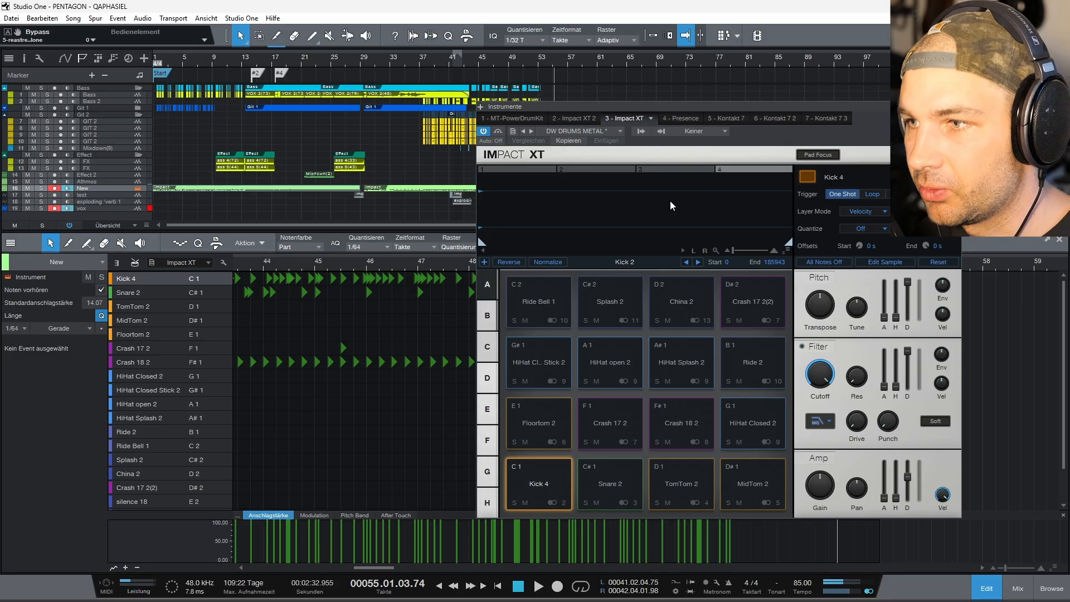
pyautogui.click(545, 492)
pyautogui.click(545, 493)
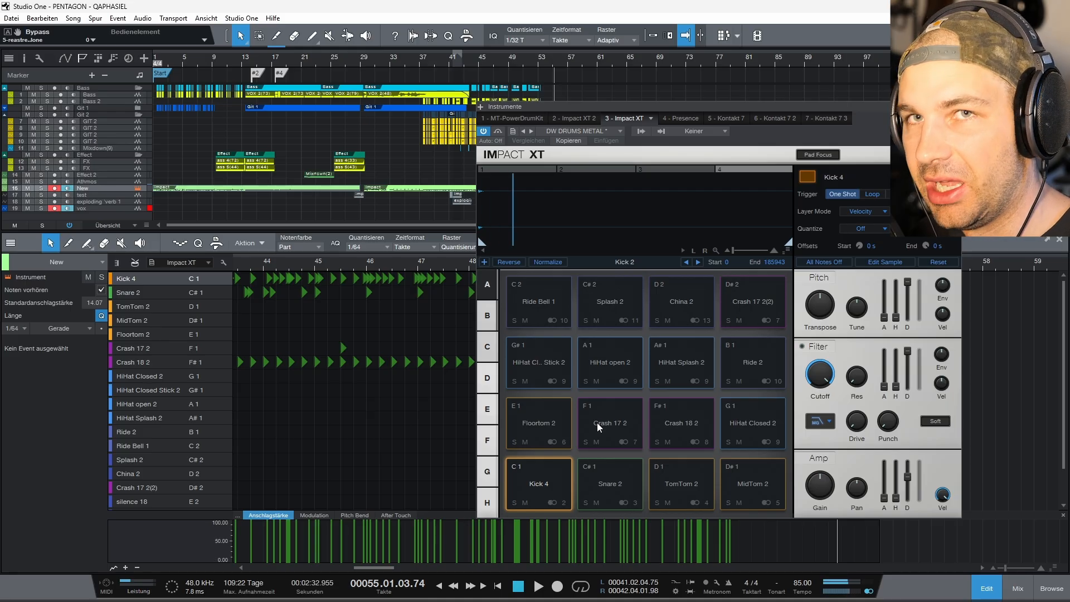
pyautogui.click(603, 482)
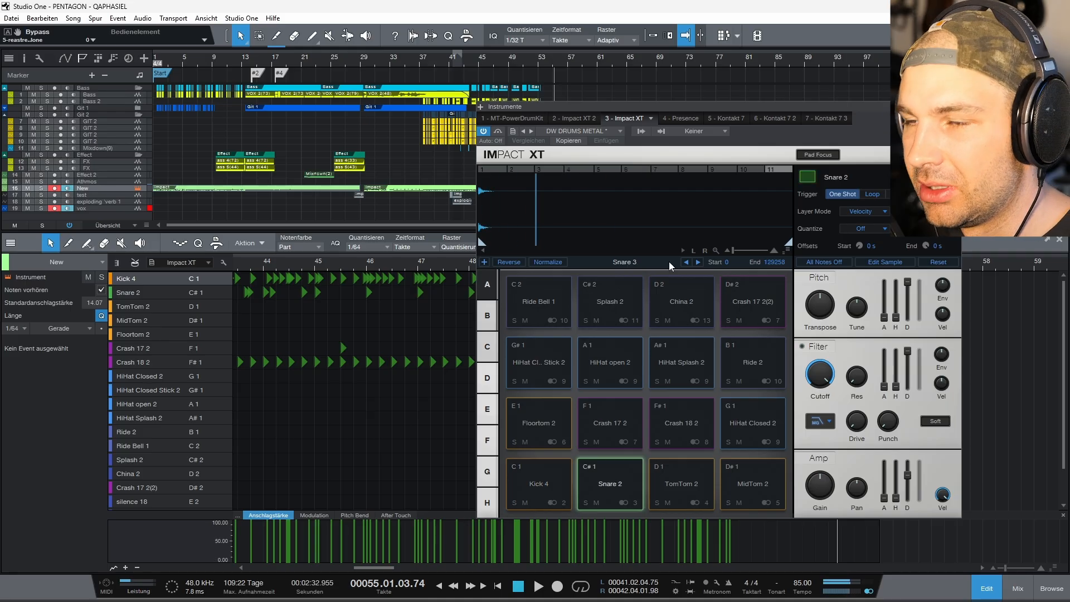